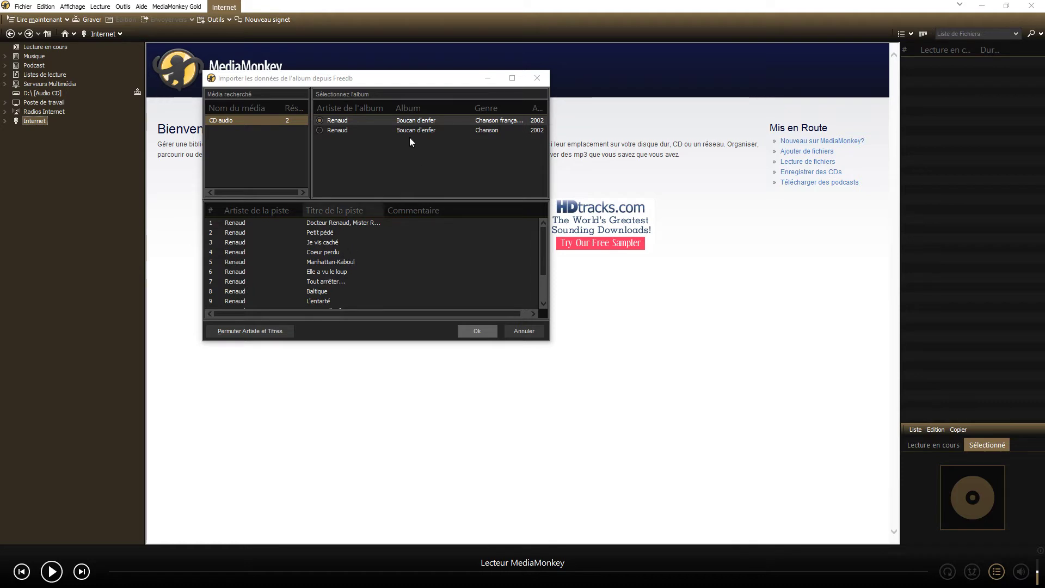
# - Compare the two Freedb results for Boucan d'enfer and import the album data with the genre Chanson française
pyautogui.click(406, 120)
pyautogui.click(396, 130)
pyautogui.click(347, 120)
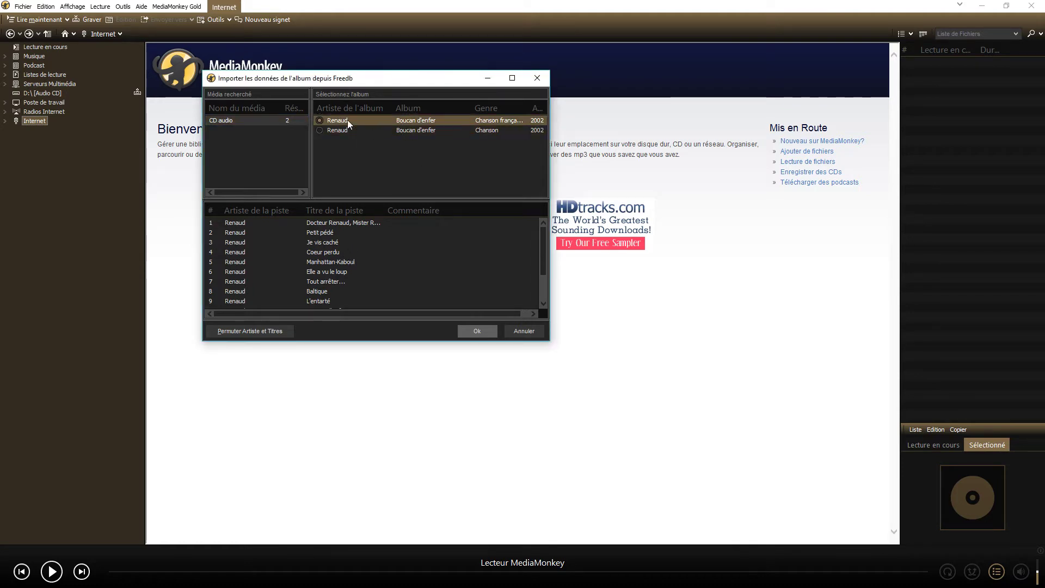
pyautogui.click(344, 131)
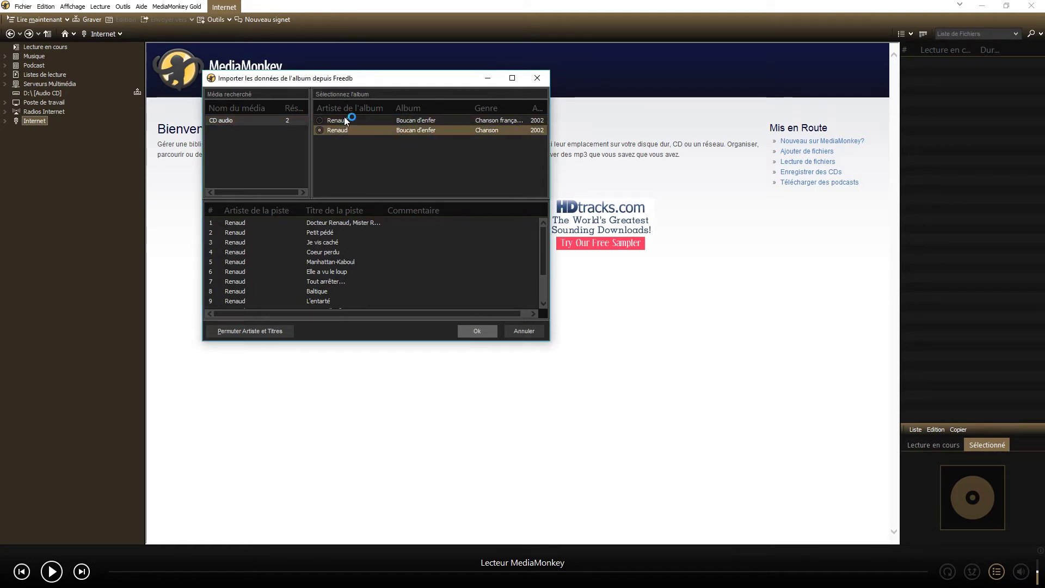
pyautogui.click(345, 120)
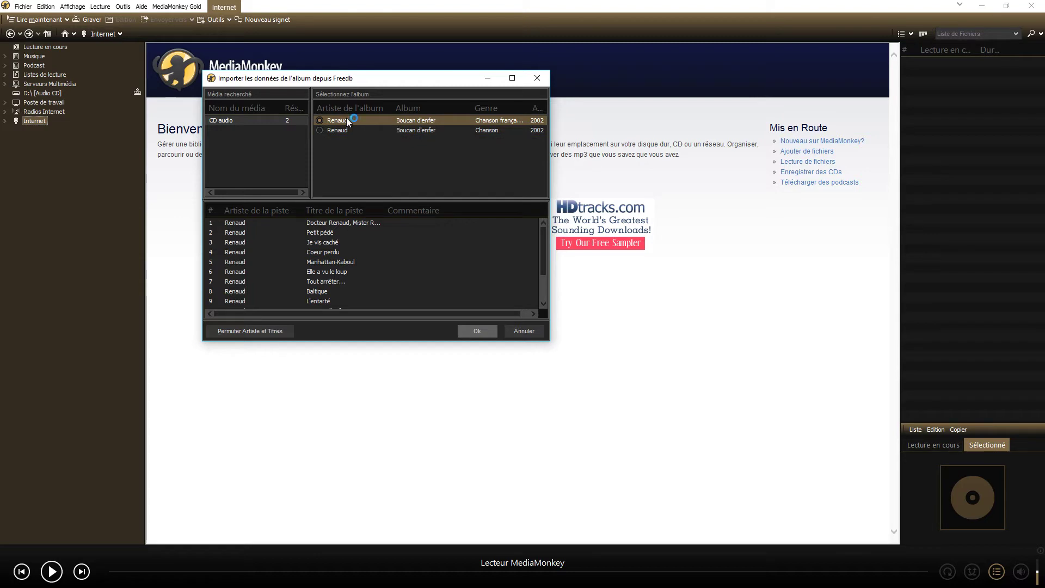
pyautogui.click(497, 132)
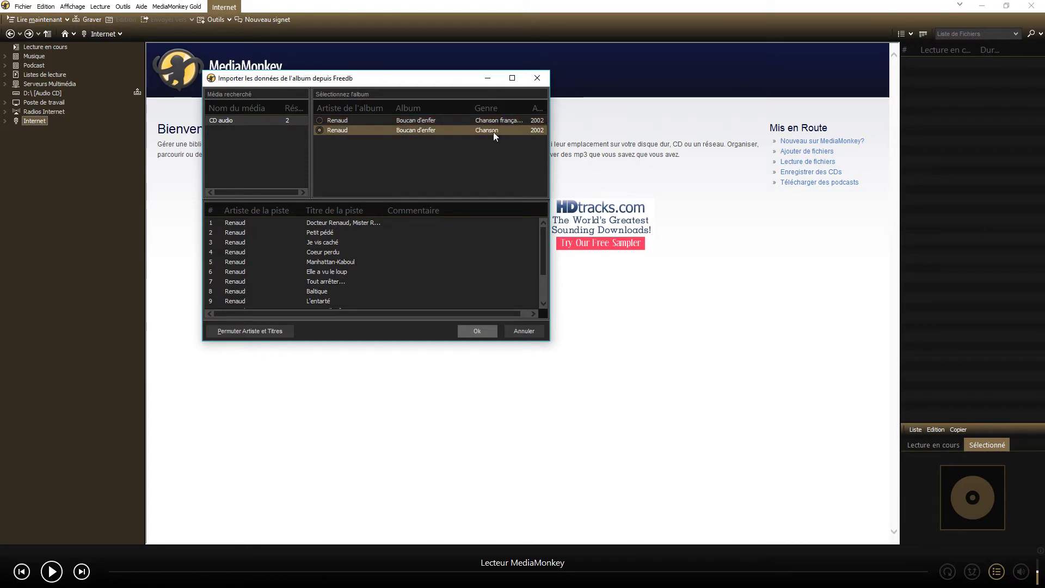
pyautogui.click(321, 120)
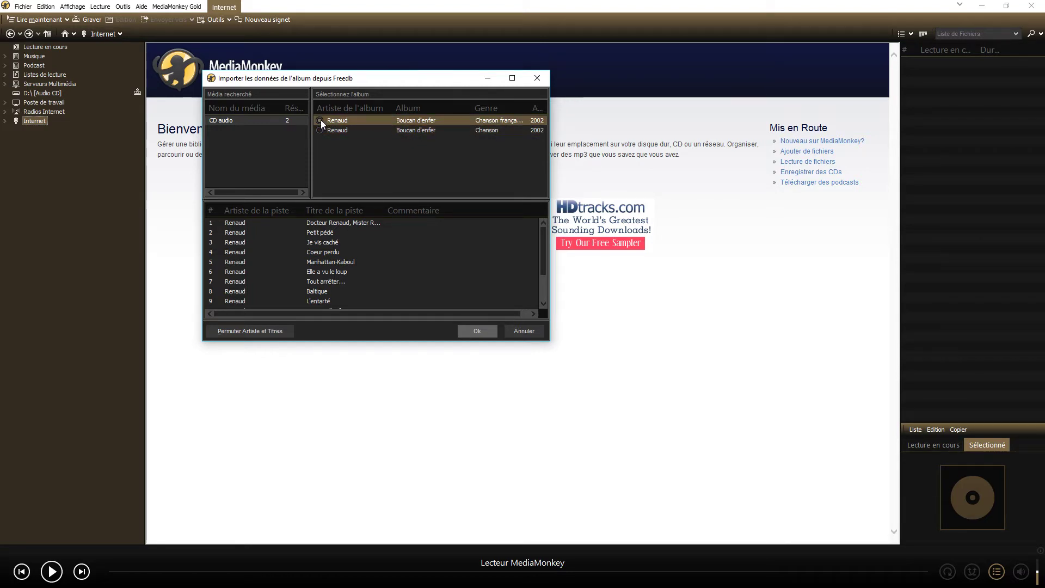
pyautogui.click(476, 330)
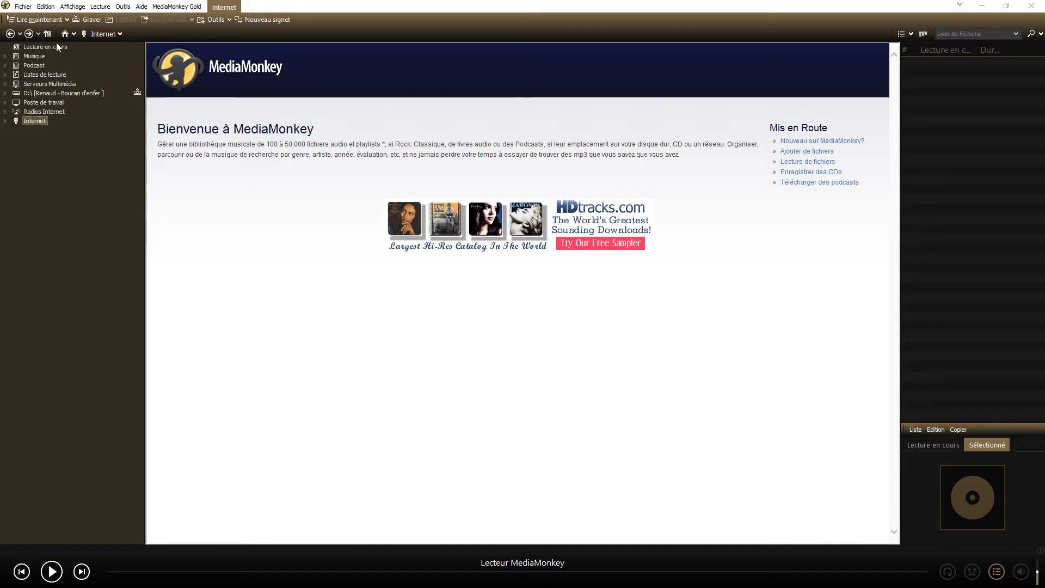
# - Show the tracks of the Renaud - Boucan d'enfer CD and widen the date, genre, track number, title and file path columns
pyautogui.click(41, 93)
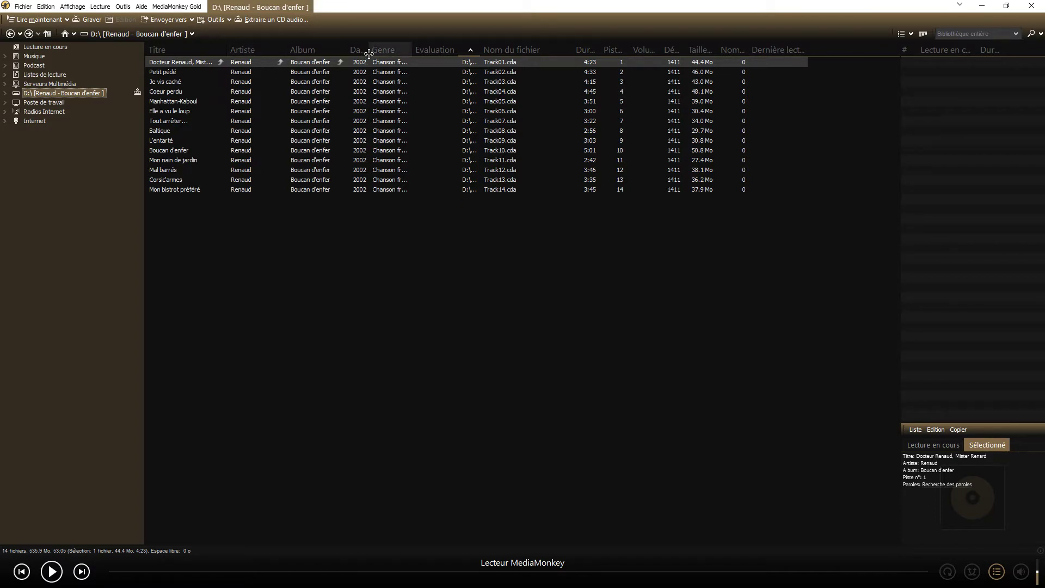
pyautogui.moveTo(368, 50); pyautogui.dragTo(455, 50)
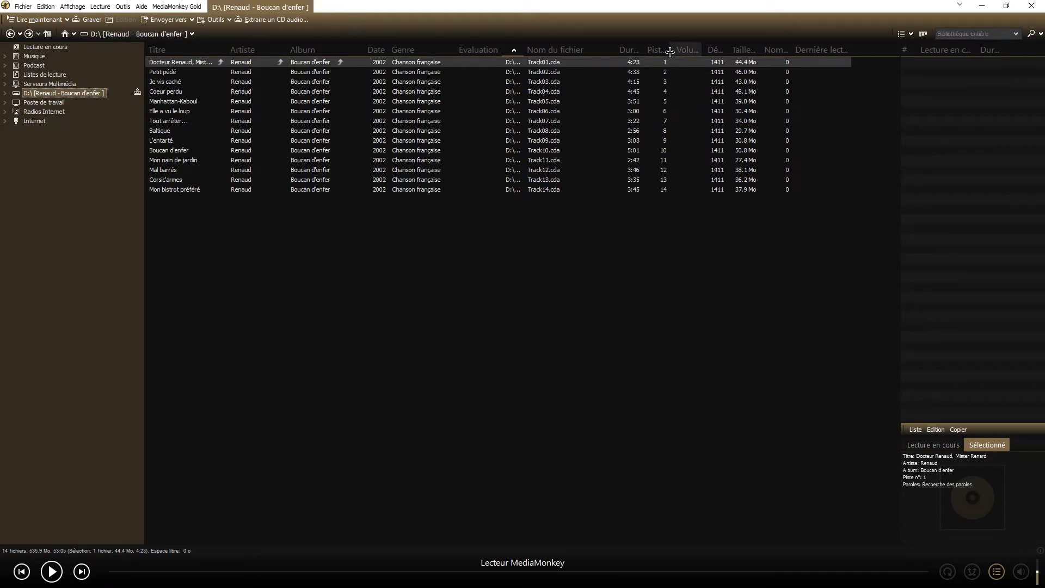
pyautogui.moveTo(669, 51); pyautogui.dragTo(685, 51)
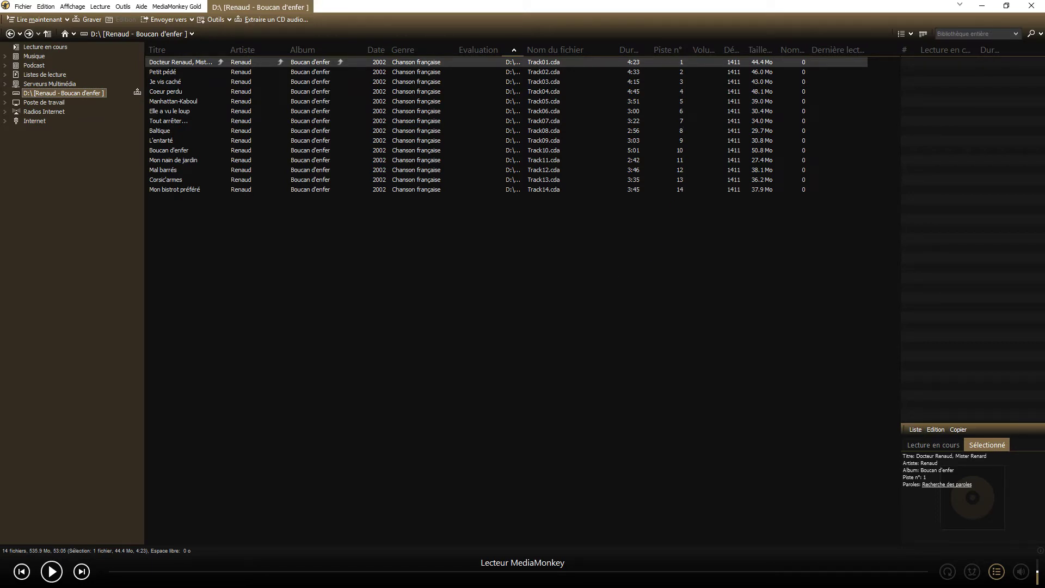
pyautogui.moveTo(225, 49); pyautogui.dragTo(240, 49)
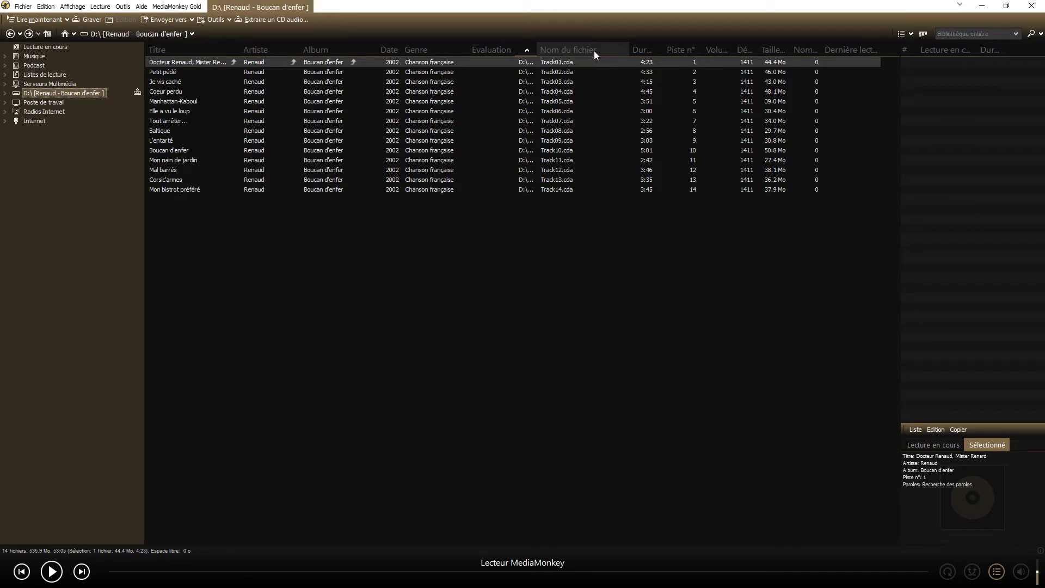
pyautogui.moveTo(537, 49); pyautogui.dragTo(574, 48)
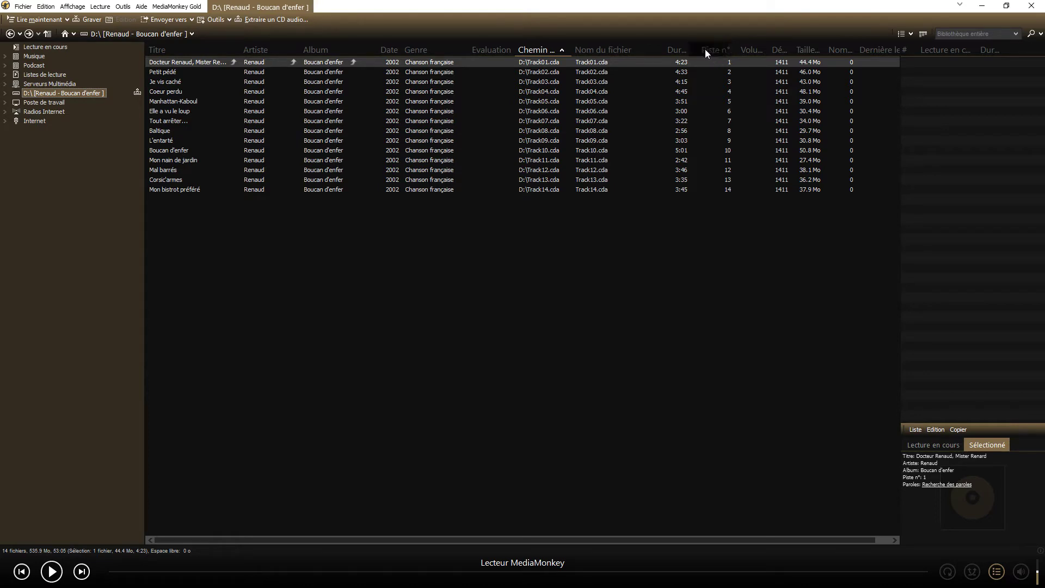
# - Reorder the track list columns so Piste n° comes first and Album stands before Artiste
pyautogui.moveTo(616, 50); pyautogui.dragTo(157, 56)
pyautogui.moveTo(157, 56); pyautogui.dragTo(155, 55)
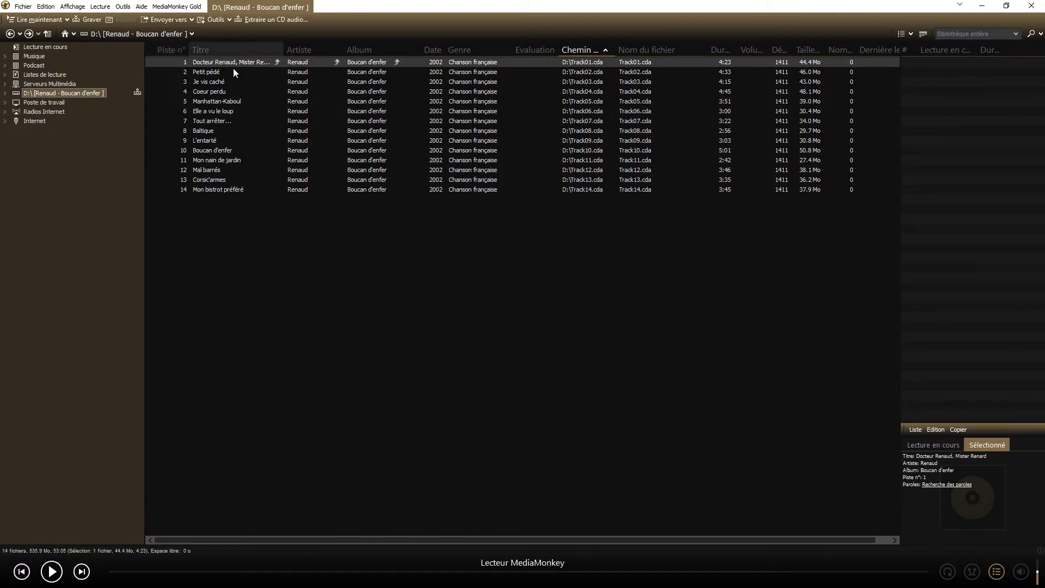
pyautogui.moveTo(364, 51); pyautogui.dragTo(289, 50)
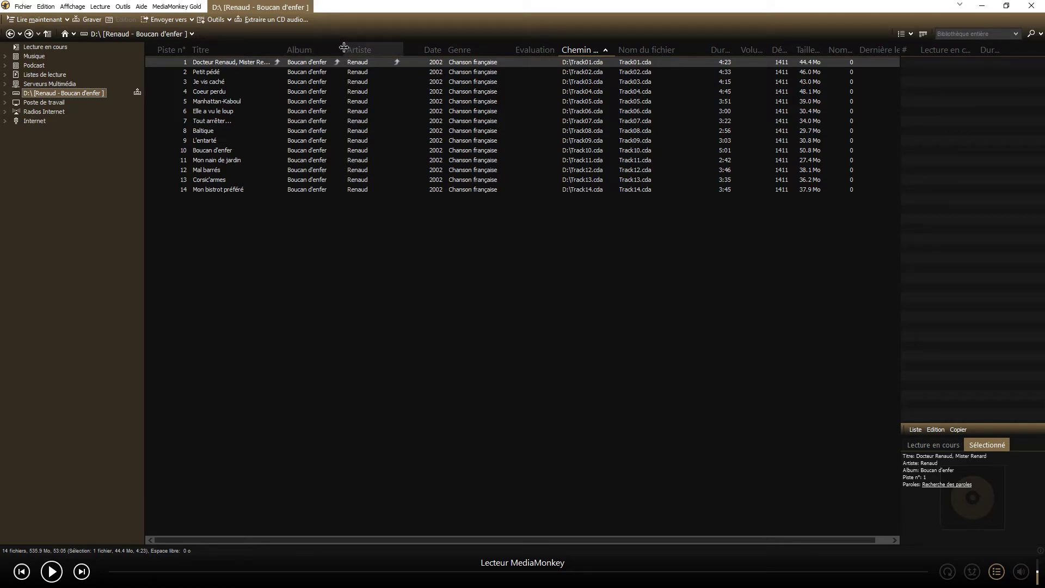
pyautogui.moveTo(344, 48); pyautogui.dragTo(343, 47)
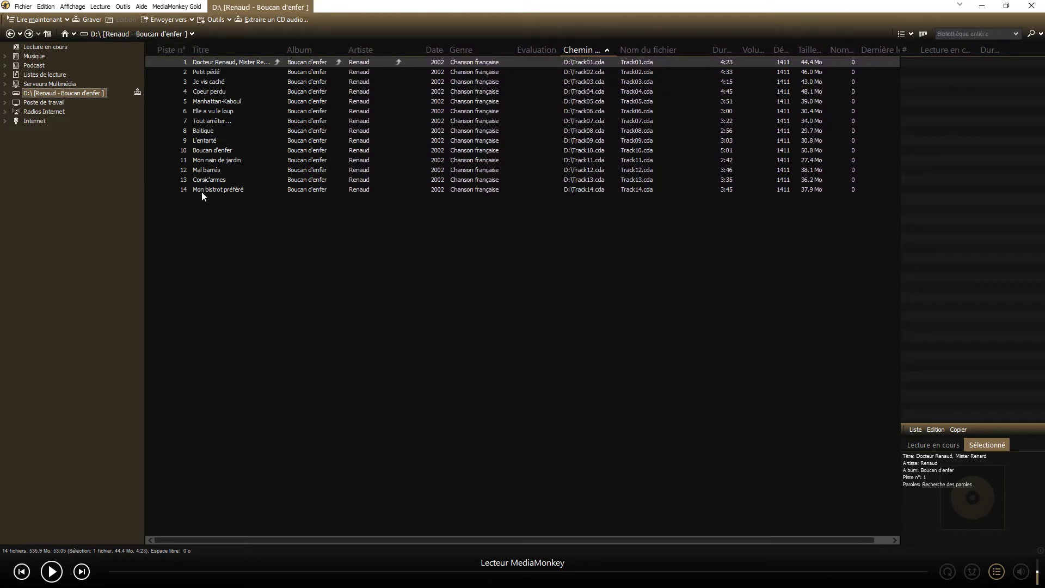
# - Sort the track list by Piste n° in ascending order
pyautogui.click(172, 50)
pyautogui.click(167, 49)
pyautogui.click(168, 49)
pyautogui.click(168, 49)
pyautogui.click(168, 49)
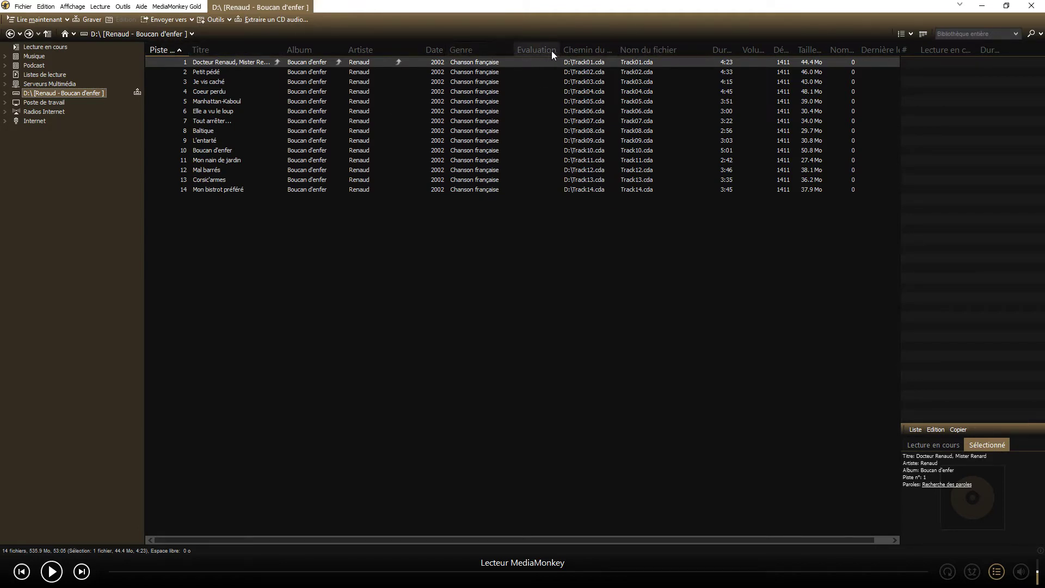
# - Review which columns are available for the track list without changing the selection
pyautogui.rightClick(698, 47)
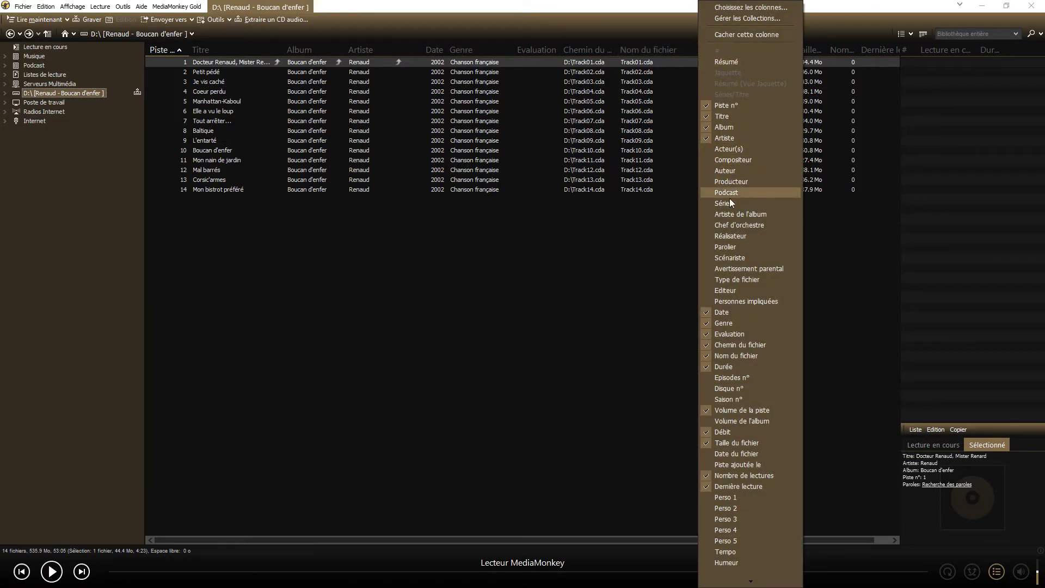
pyautogui.scroll(-1, 743, 414)
pyautogui.scroll(-4, 743, 414)
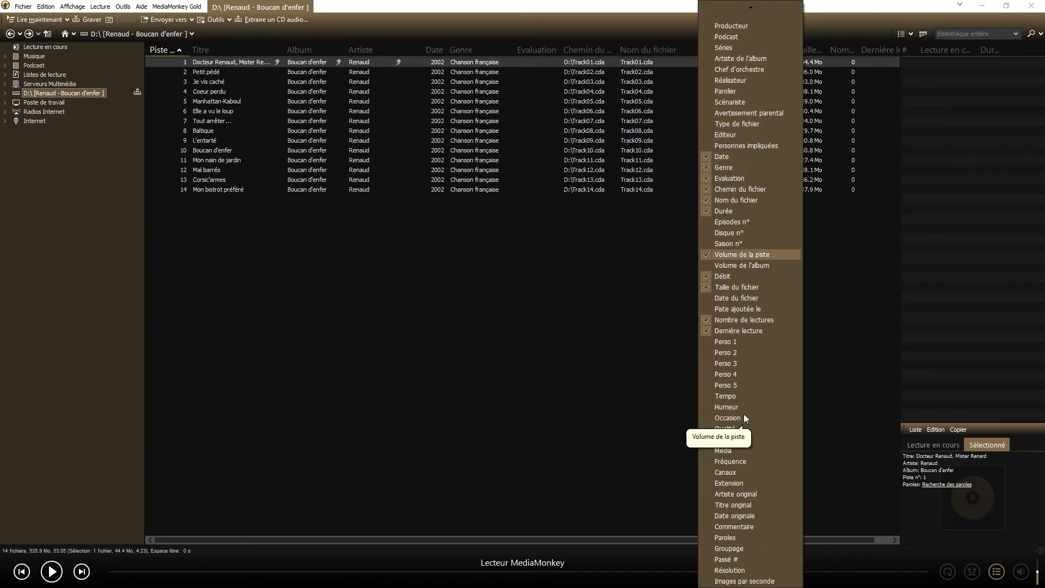
pyautogui.scroll(5, 740, 468)
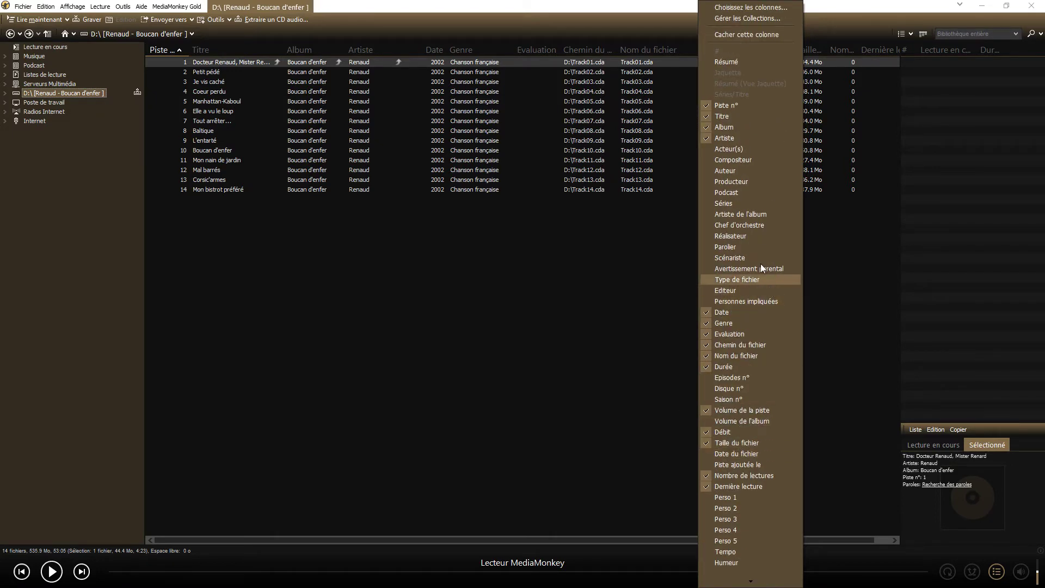
pyautogui.click(518, 258)
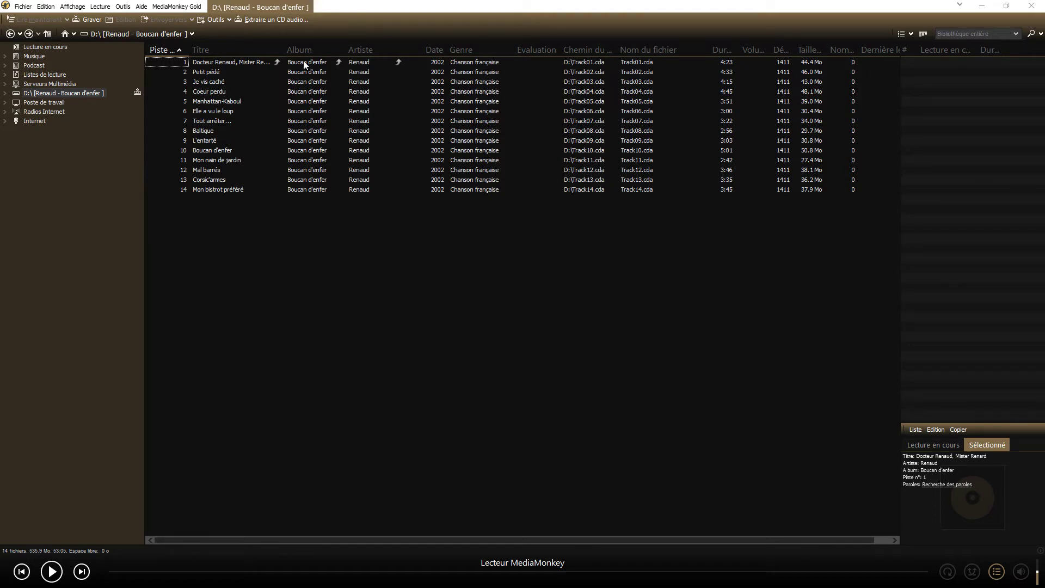
# - Open the audio CD extraction settings and bring up the destination assistant to edit the main directory
pyautogui.click(250, 21)
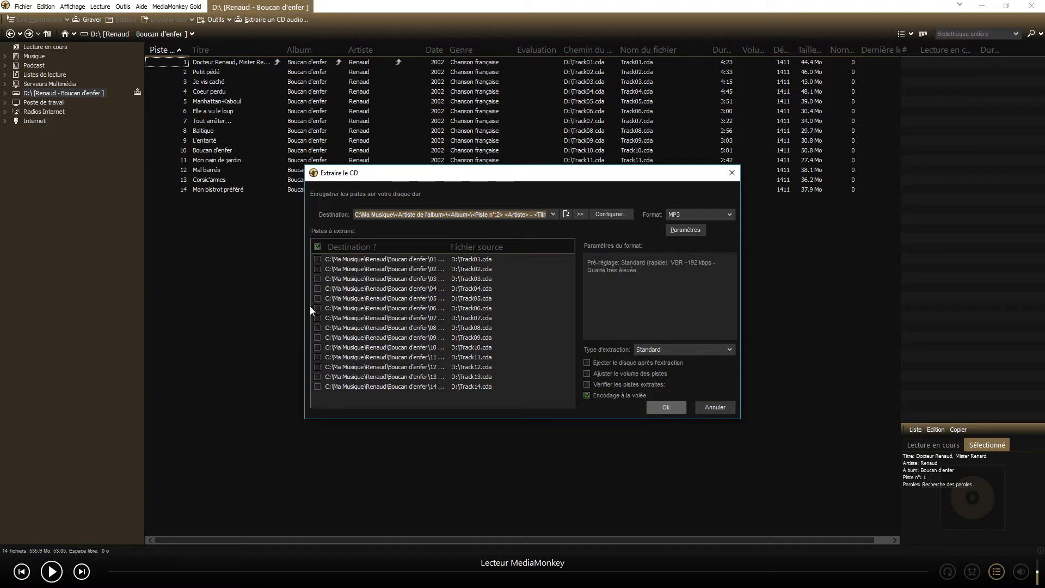
pyautogui.click(604, 214)
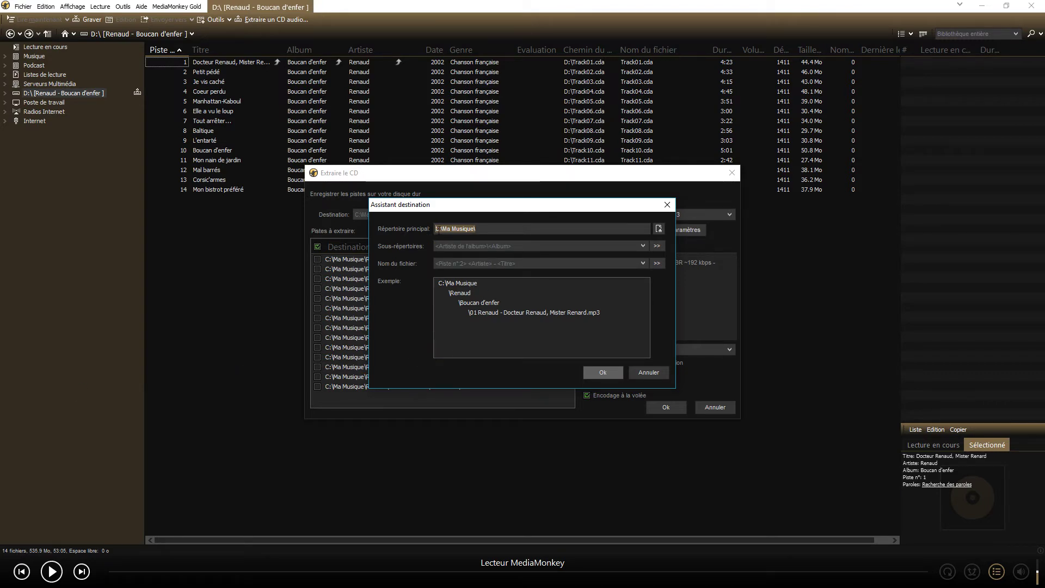
pyautogui.click(437, 229)
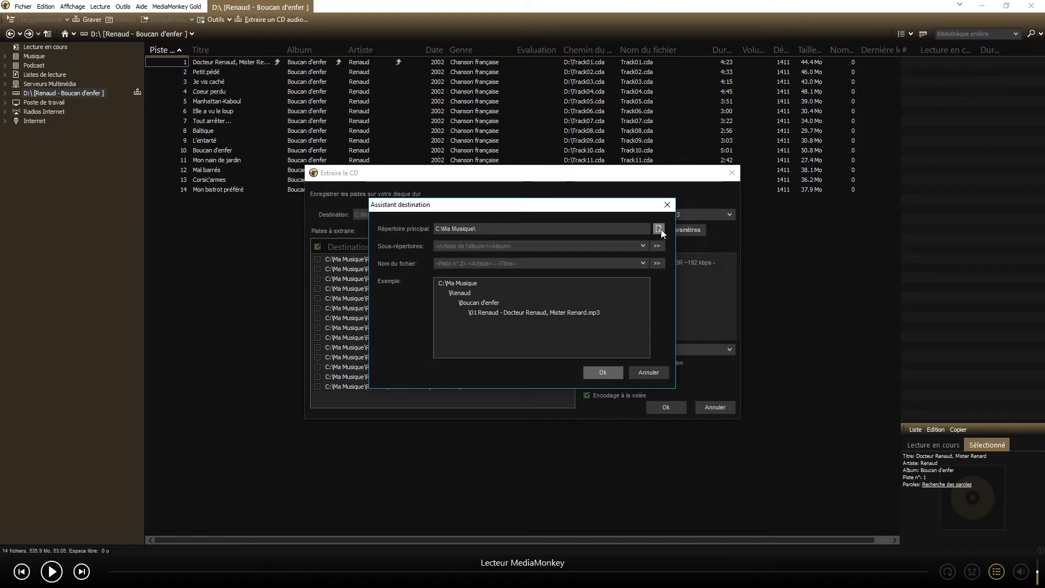
# - Try appending "taper ce qu'on veut" to the main directory path and restore it to C:\Ma Musique\
pyautogui.click(495, 229)
pyautogui.write('taper ce q')
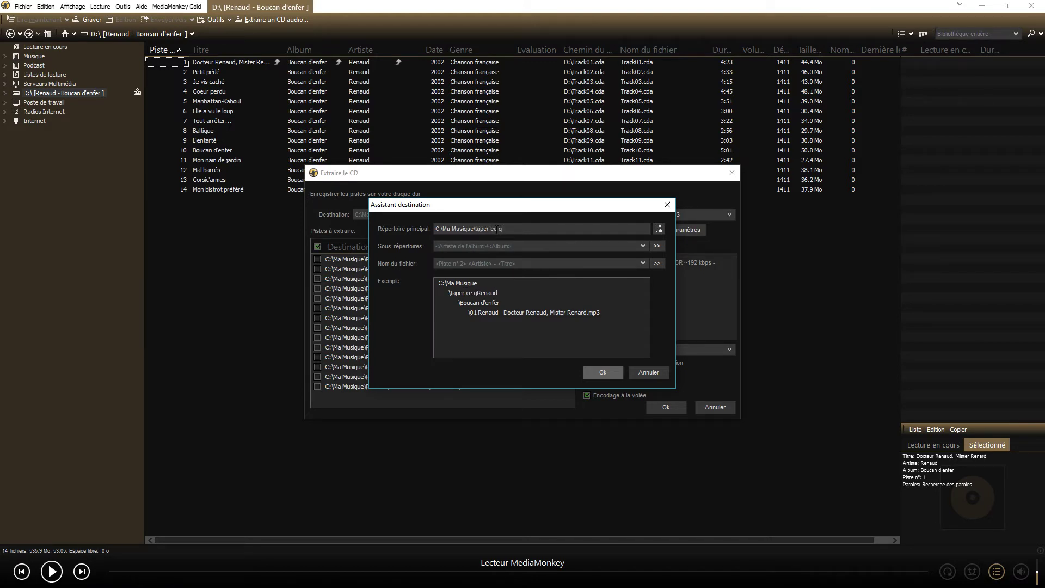
pyautogui.write("u'on veut")
pyautogui.moveTo(476, 228); pyautogui.dragTo(526, 228)
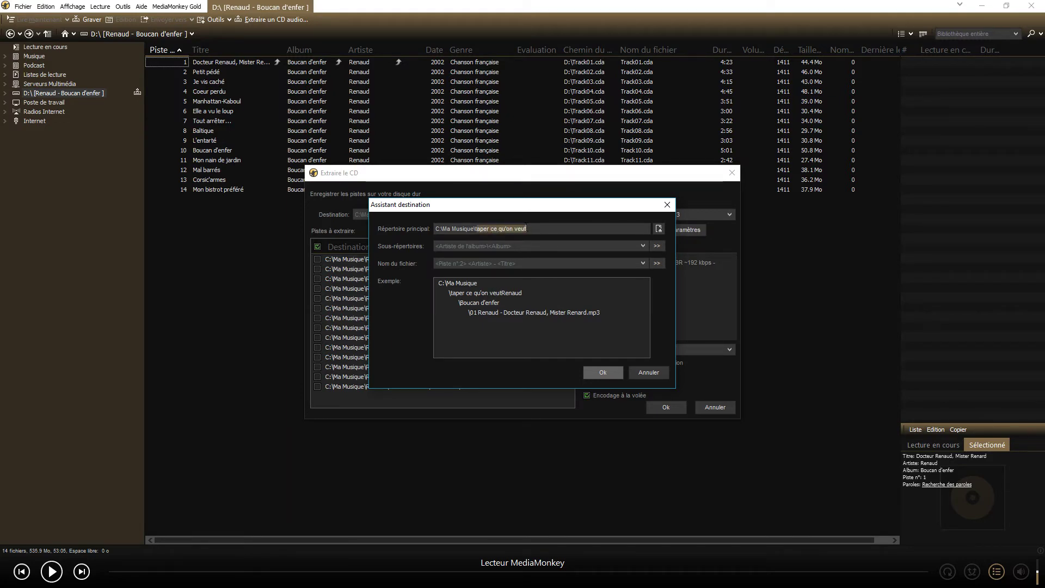
pyautogui.write('t')
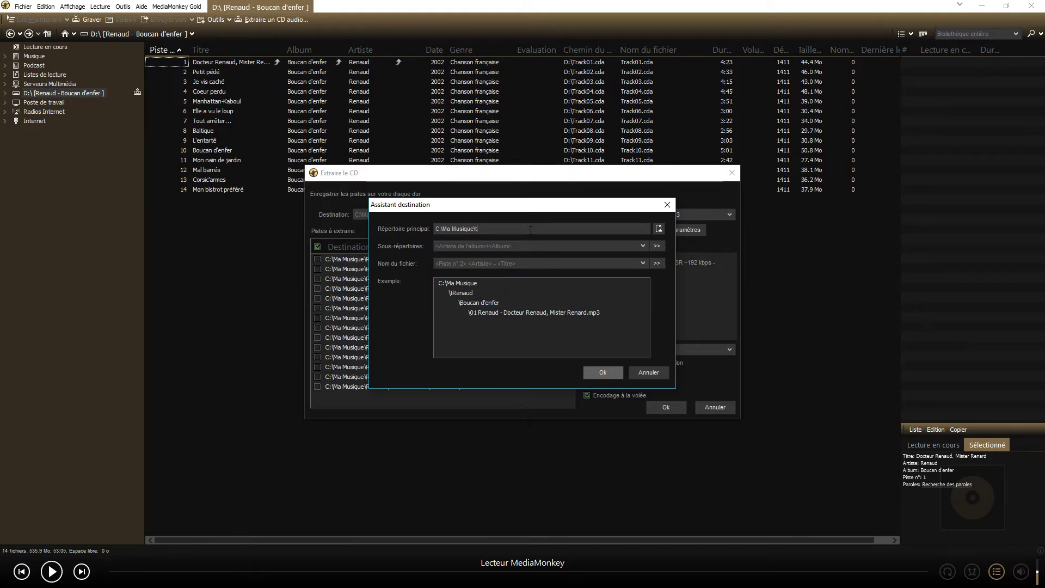
pyautogui.press('BackSpace')
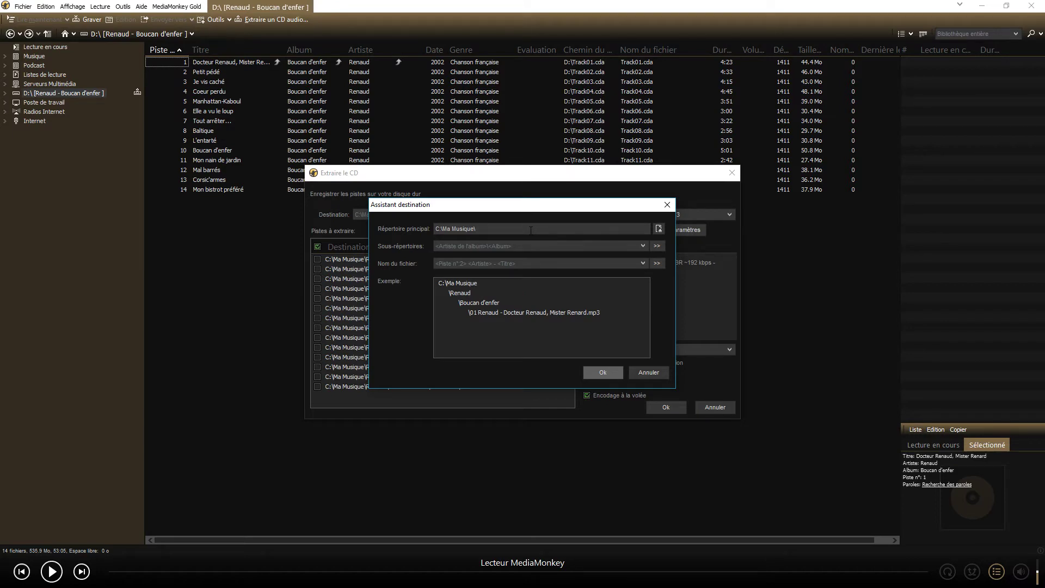
pyautogui.press('BackSpace')
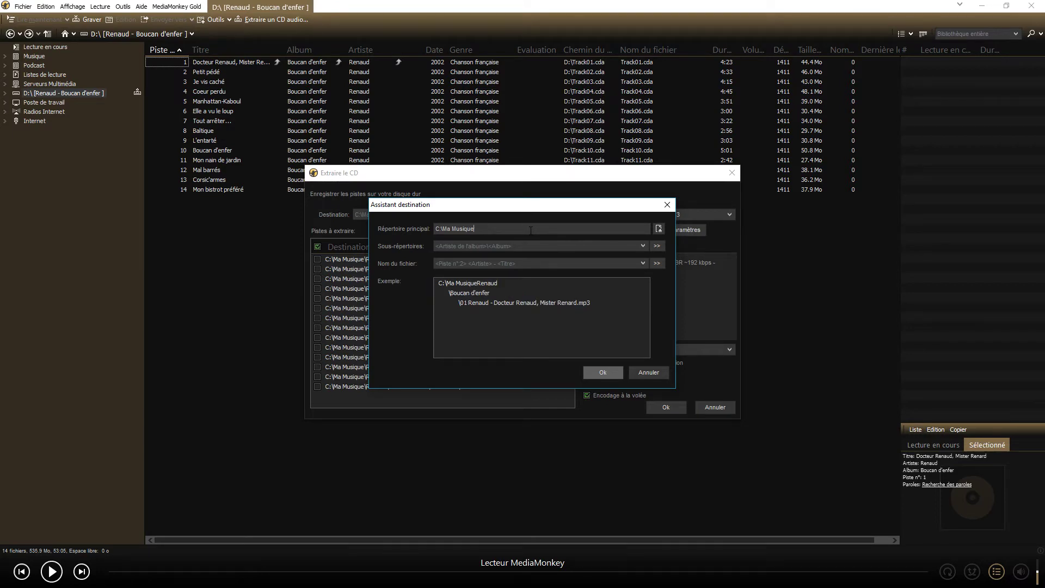
pyautogui.write('\\')
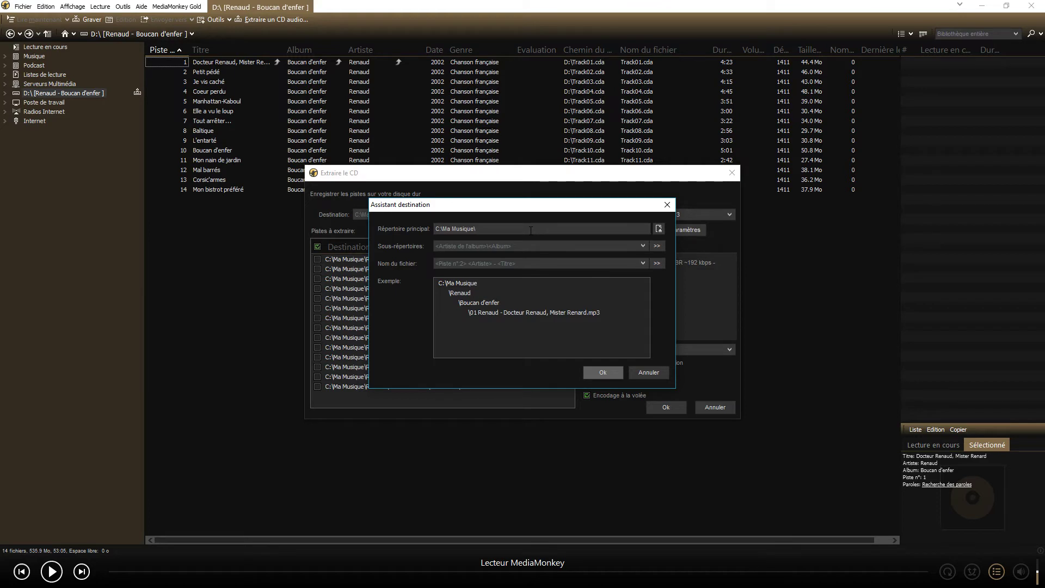
# - Try adding a "dossier\" subfolder to the main directory path, then remove it to leave C:\Ma Musique\
pyautogui.write('dossier\\')
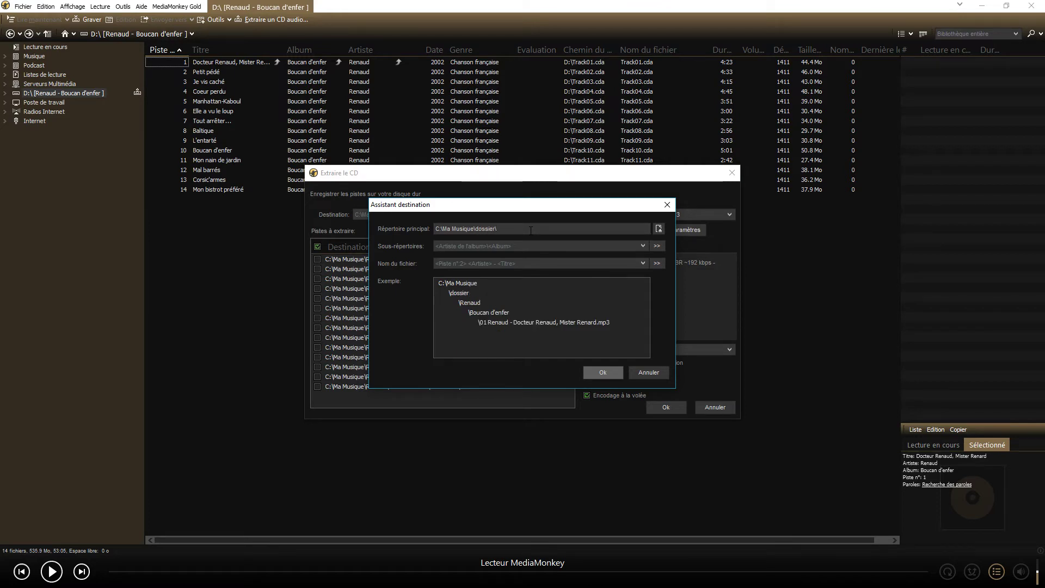
pyautogui.press('BackSpace')
pyautogui.press('BackSpace')
pyautogui.press('BackSpace')
pyautogui.press('BackSpace')
pyautogui.press('BackSpace')
pyautogui.press('BackSpace')
pyautogui.press('BackSpace')
pyautogui.press('BackSpace')
pyautogui.press('BackSpace')
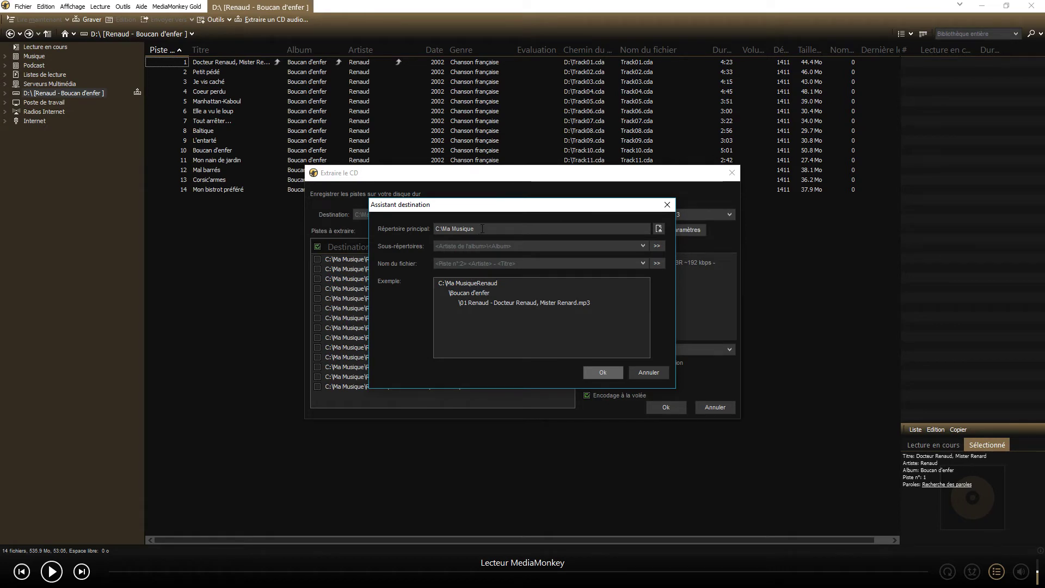
pyautogui.write('\\')
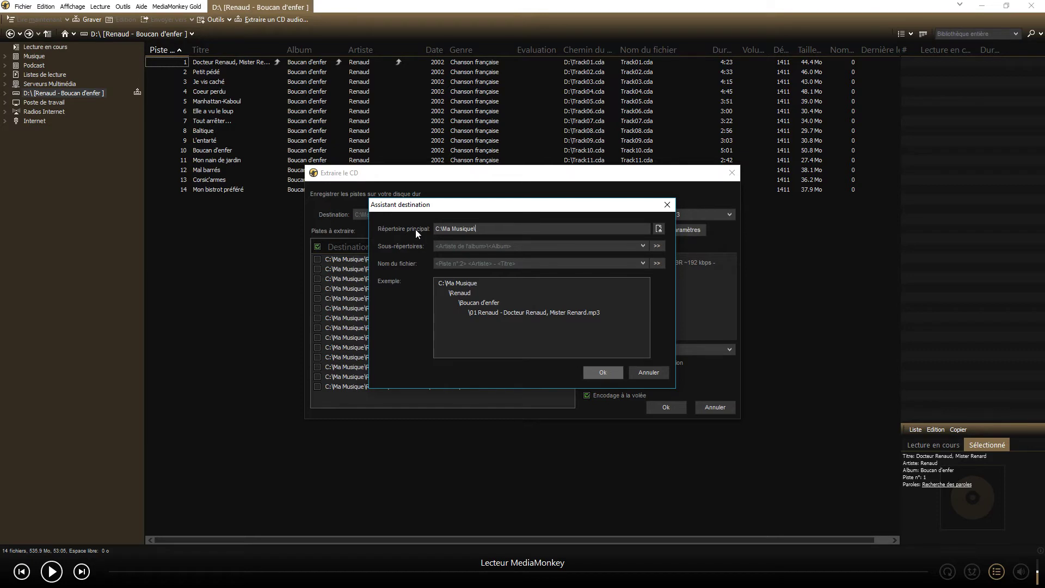
# - Browse the C: drive and choose the Musique publique folder under Utilisateurs\Public as the main directory
pyautogui.click(658, 230)
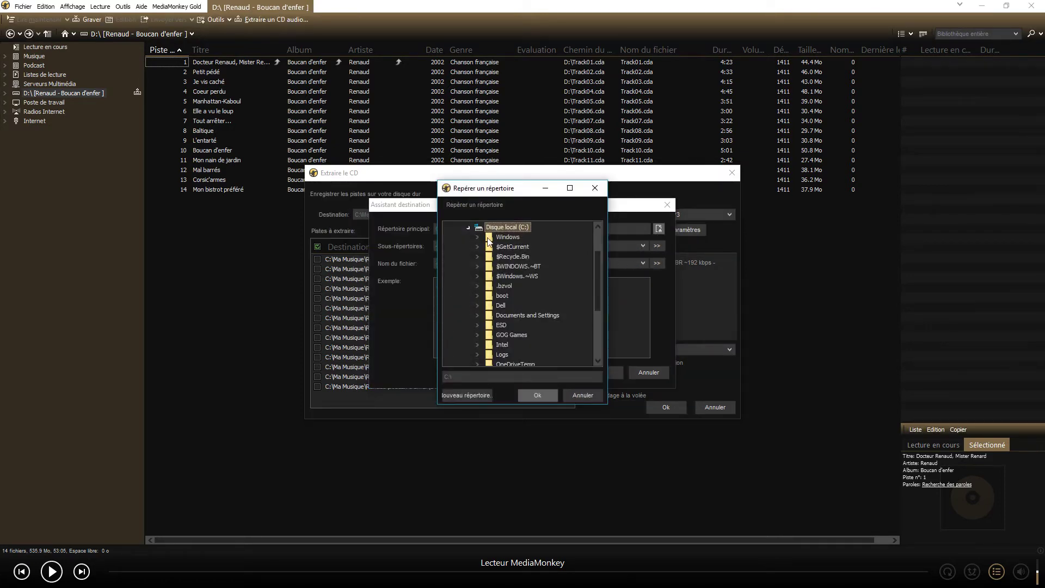
pyautogui.scroll(-4, 485, 348)
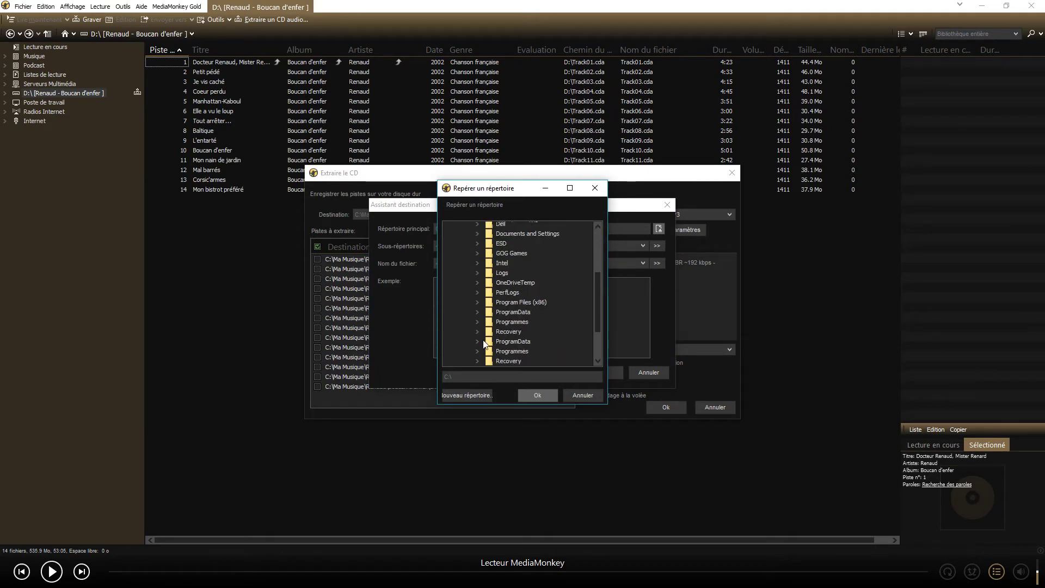
pyautogui.click(476, 341)
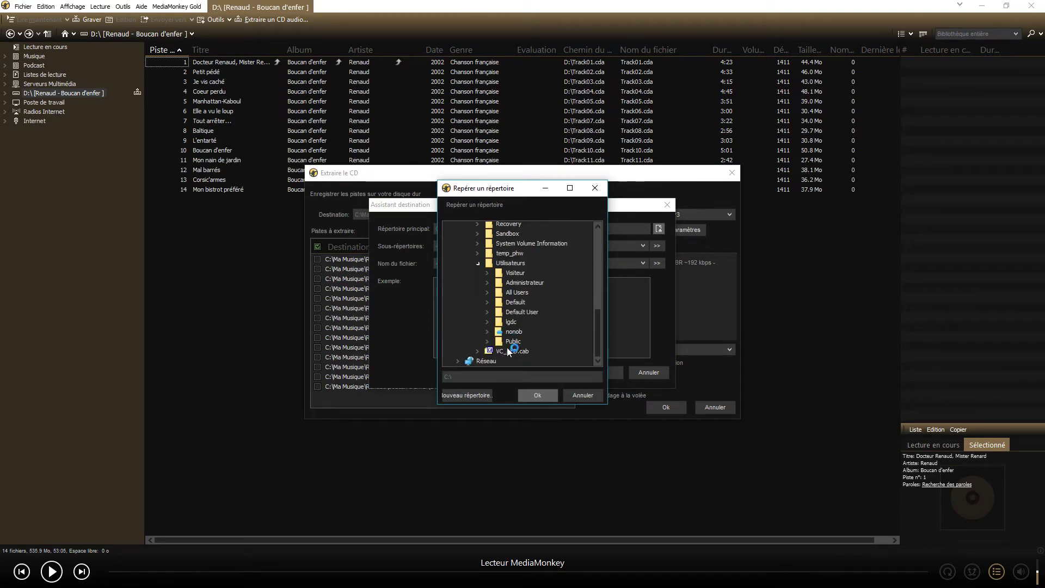
pyautogui.doubleClick(493, 340)
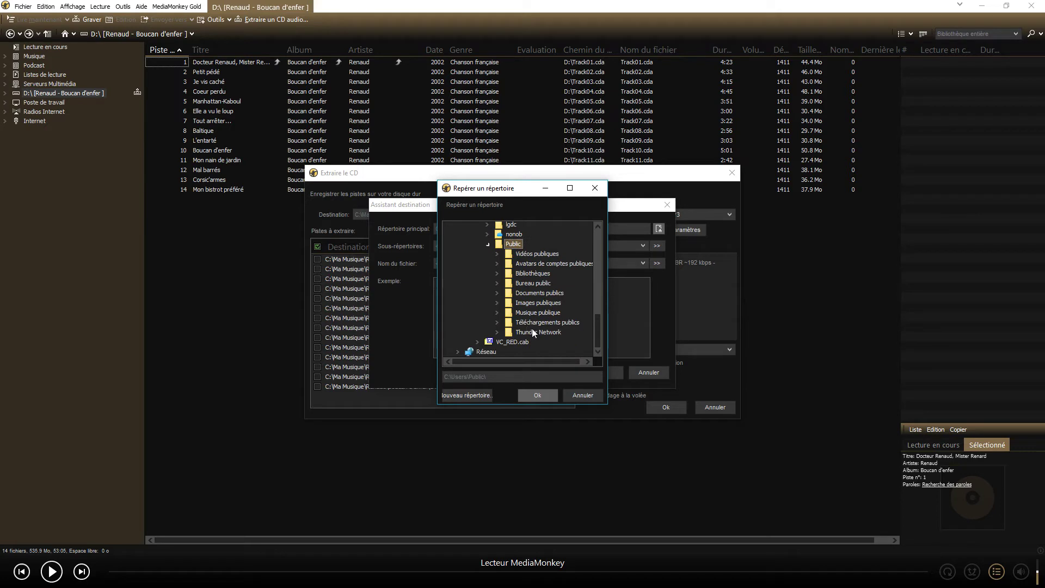
pyautogui.click(537, 313)
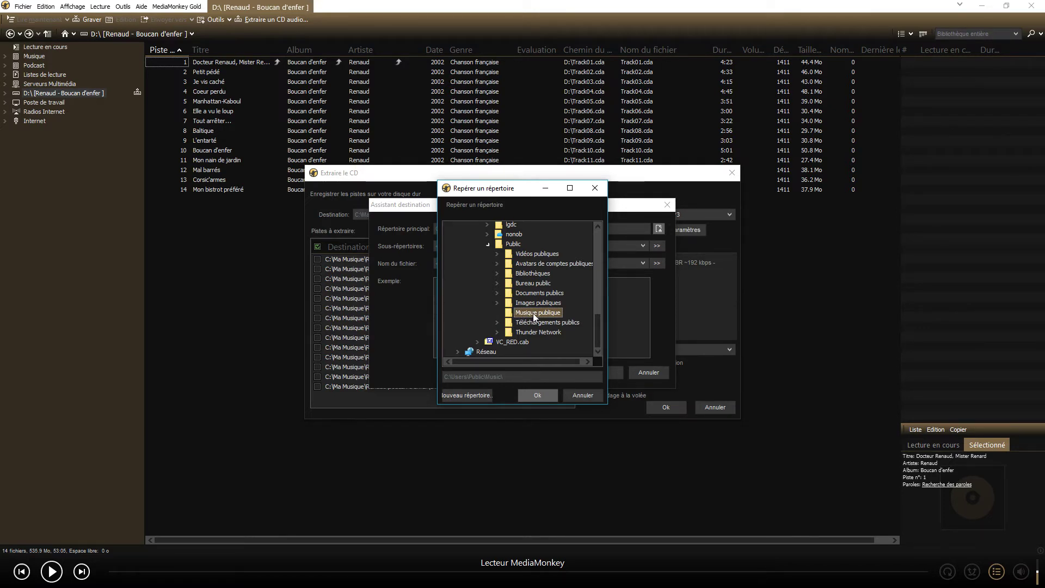
pyautogui.click(544, 398)
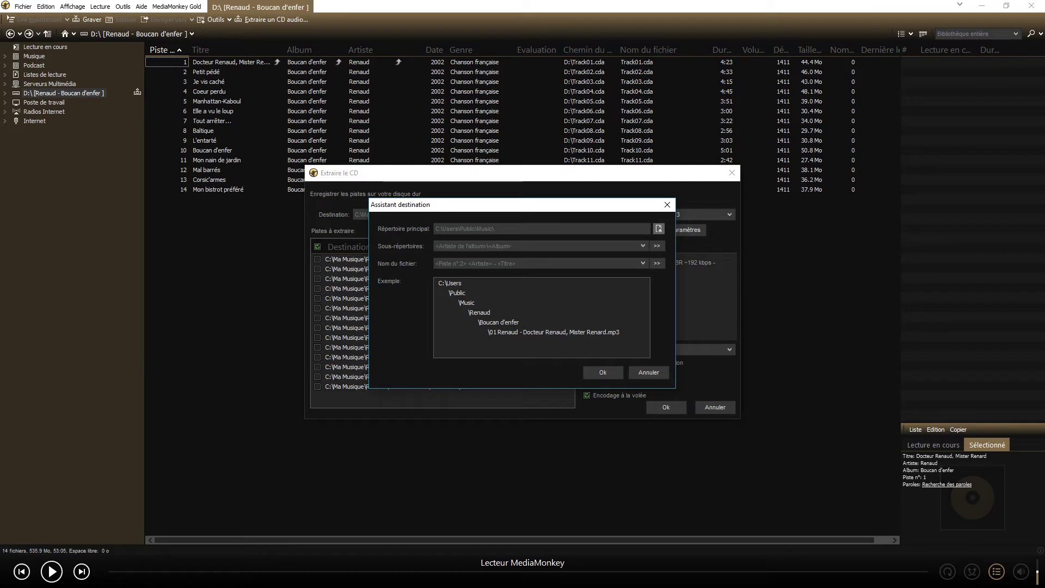
# - Append a "Ma musique\" subfolder to the main directory path to make it C:\Users\Public\Music\Ma musique\
pyautogui.click(523, 232)
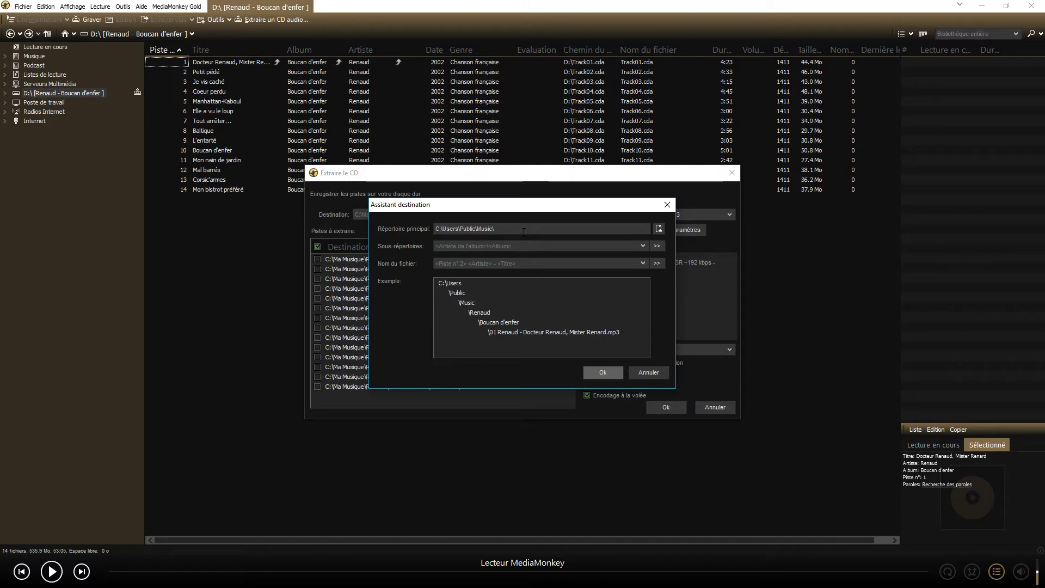
pyautogui.write('Ma musique\\')
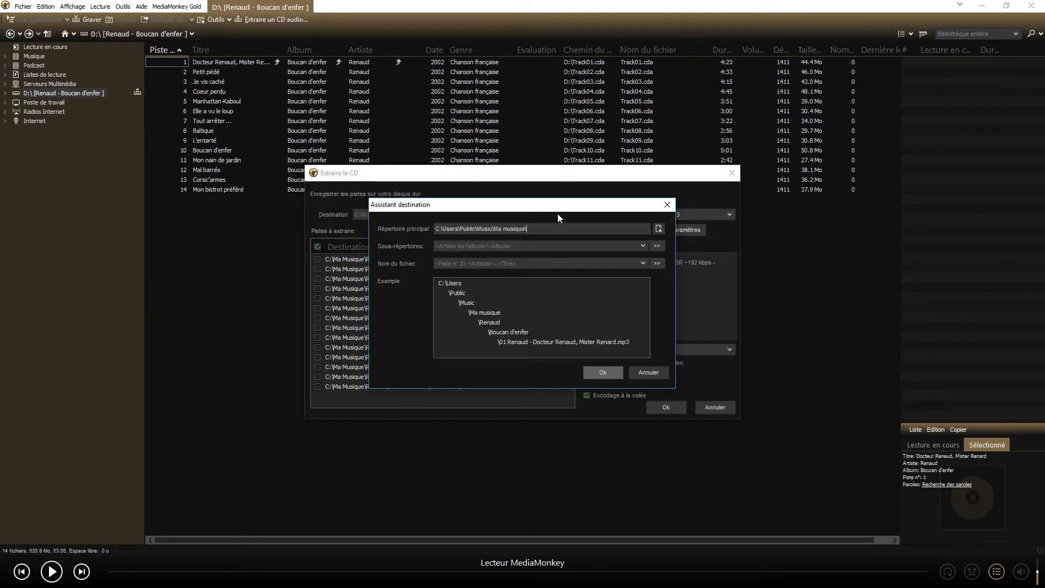
pyautogui.click(501, 245)
pyautogui.click(522, 229)
pyautogui.moveTo(531, 205); pyautogui.dragTo(525, 197)
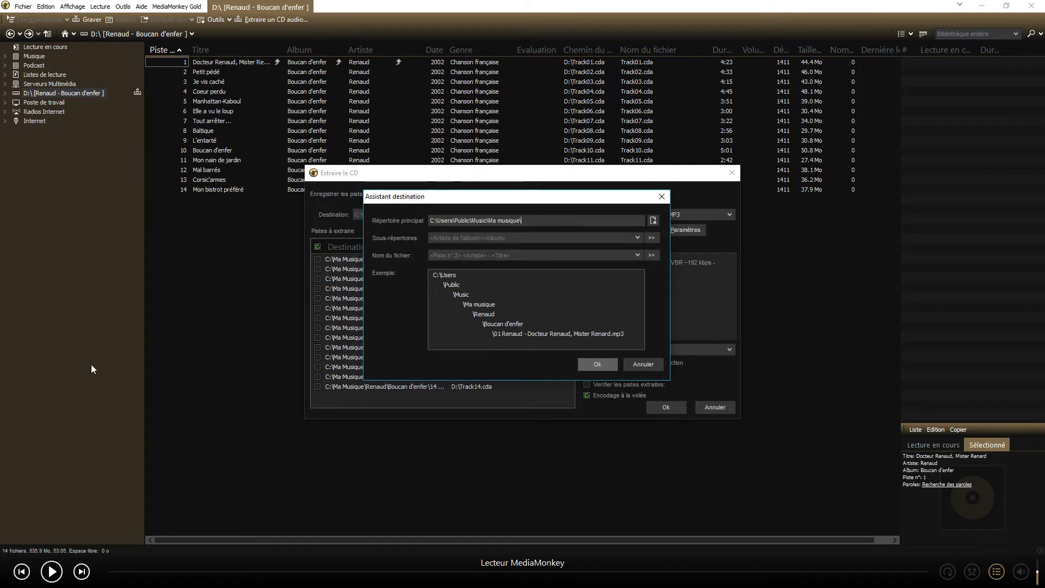
# - Review the preset subdirectory patterns and the tags available for building a custom one
pyautogui.click(429, 240)
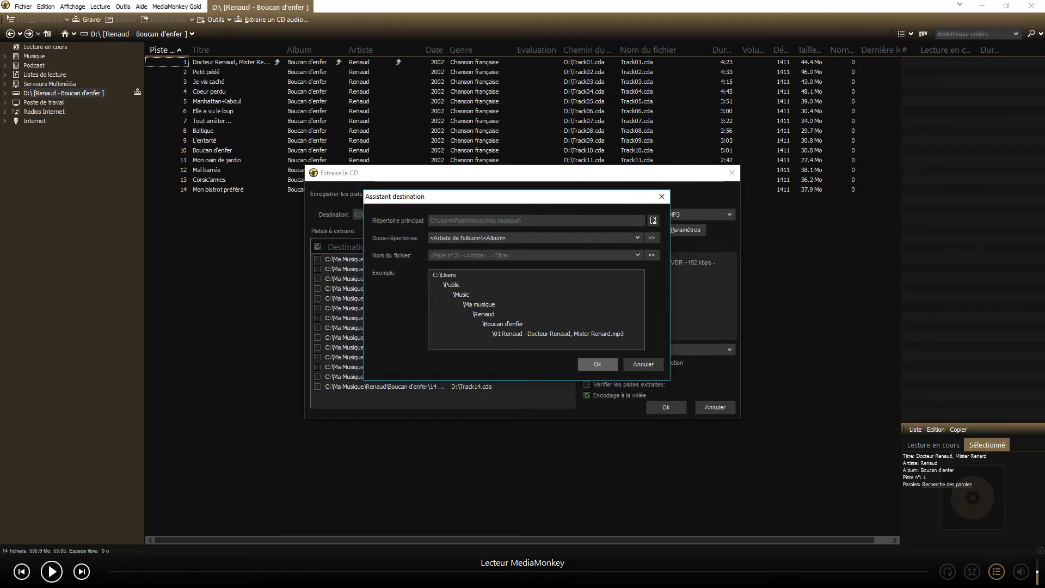
pyautogui.click(637, 239)
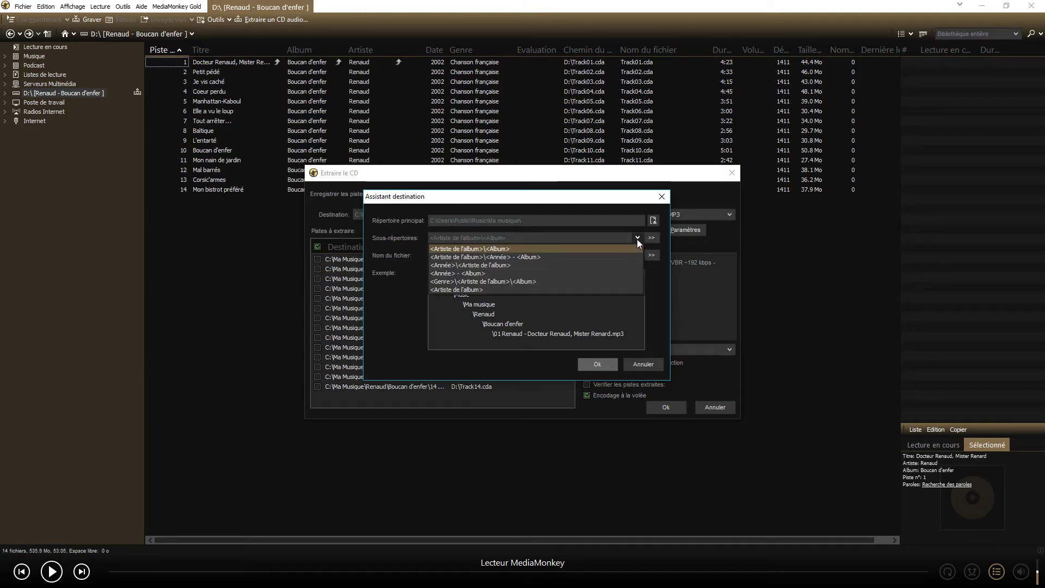
pyautogui.click(654, 238)
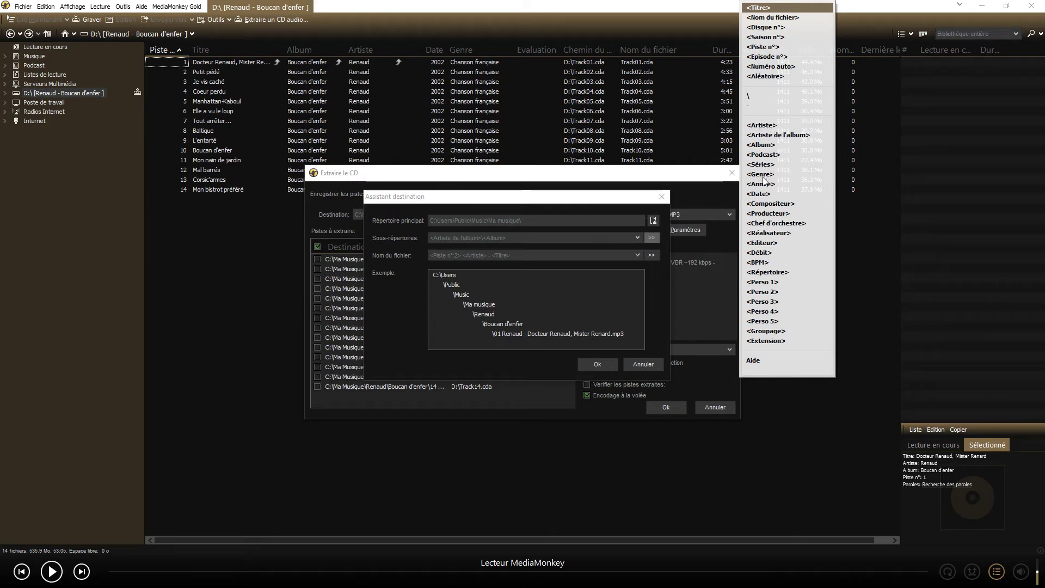
# - Replace the file name pattern with <Genre>\<Artiste de l'album>
pyautogui.click(504, 255)
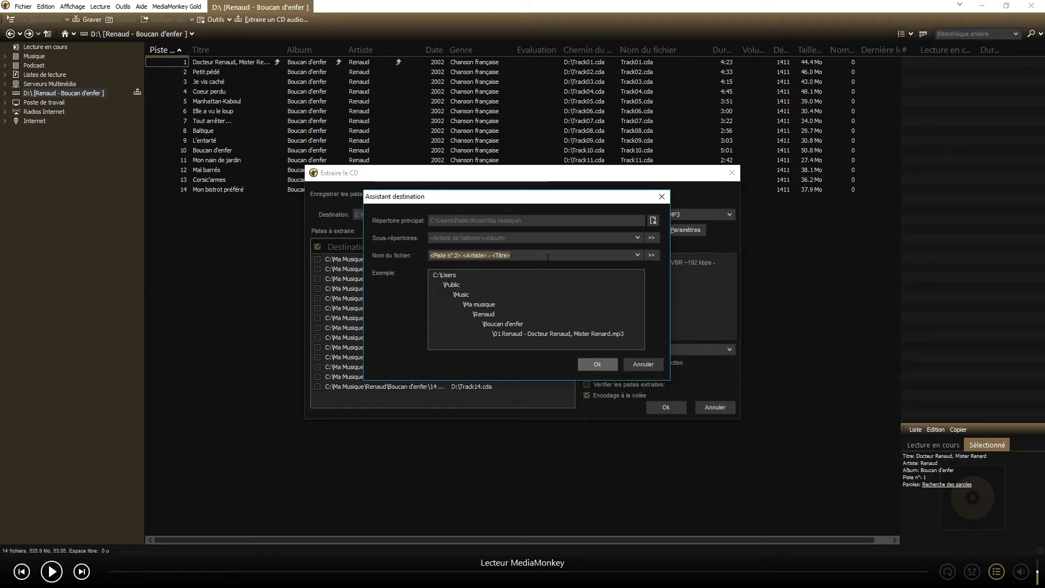
pyautogui.press('Delete')
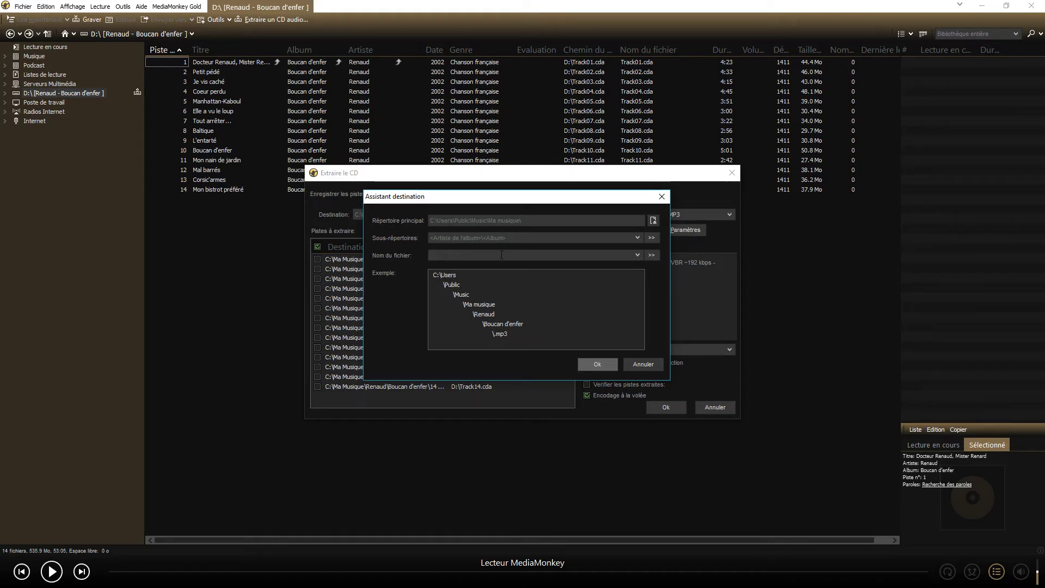
pyautogui.click(653, 255)
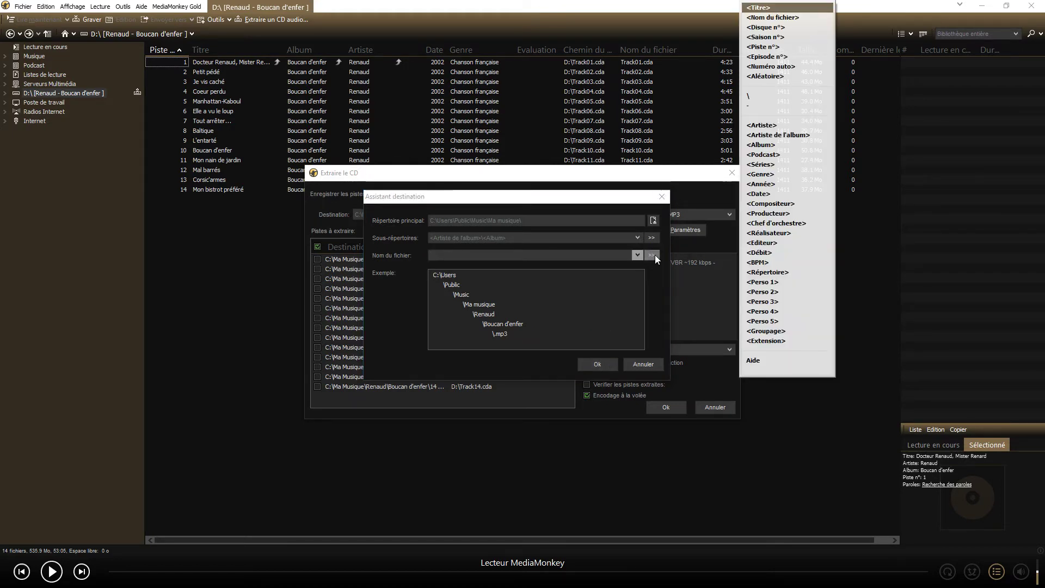
pyautogui.click(760, 174)
pyautogui.click(468, 255)
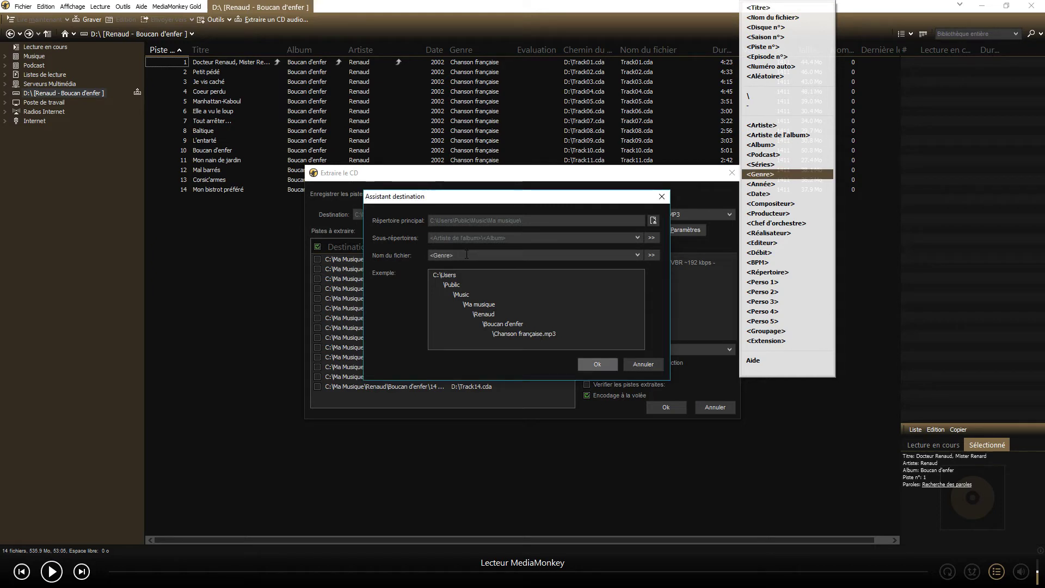
pyautogui.write('\\')
pyautogui.click(773, 135)
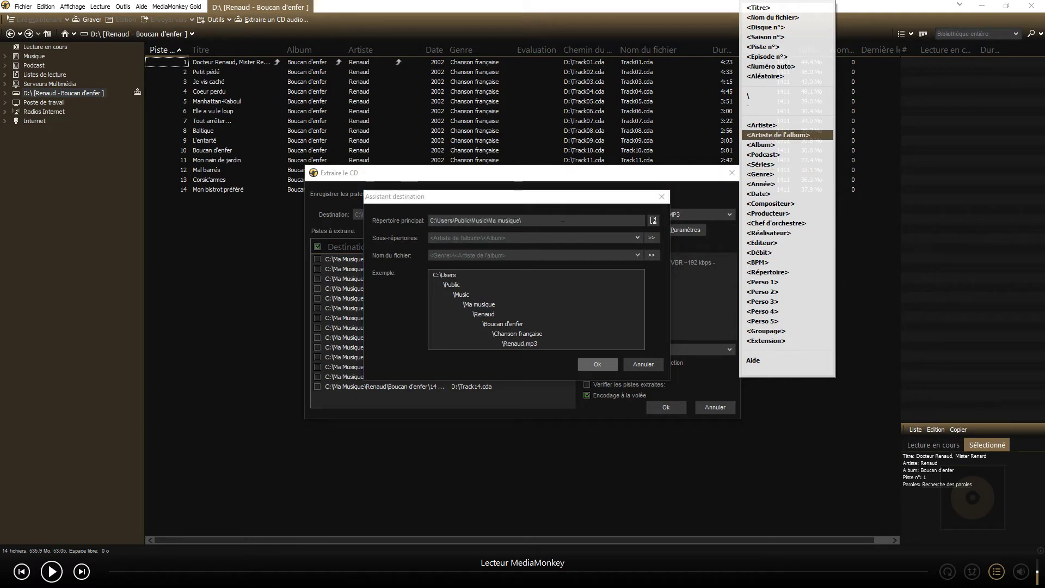
# - Extend the file name pattern with an album and year folder level, \<Album> (<Année>)\
pyautogui.click(515, 253)
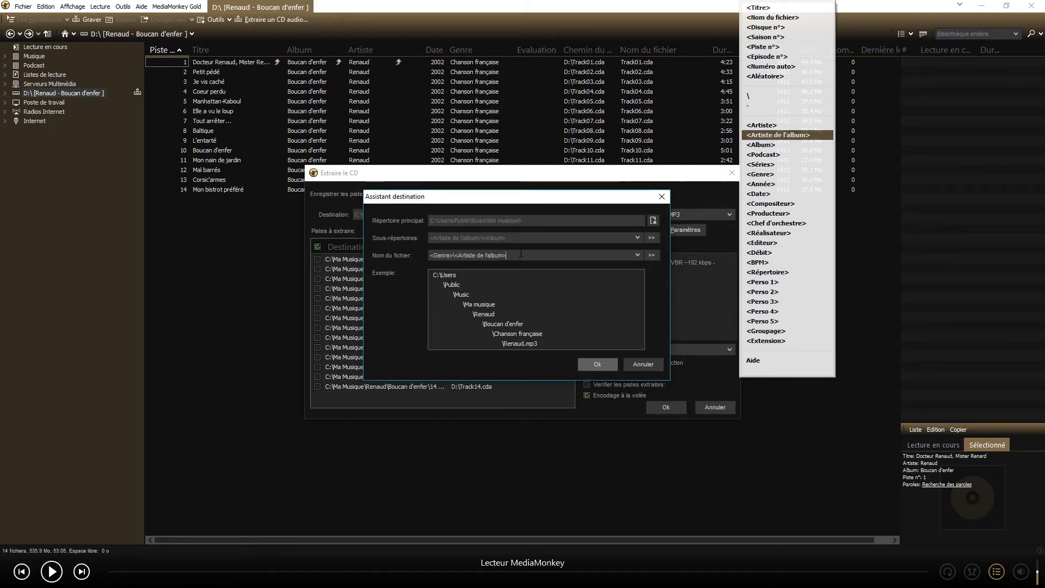
pyautogui.write('\\')
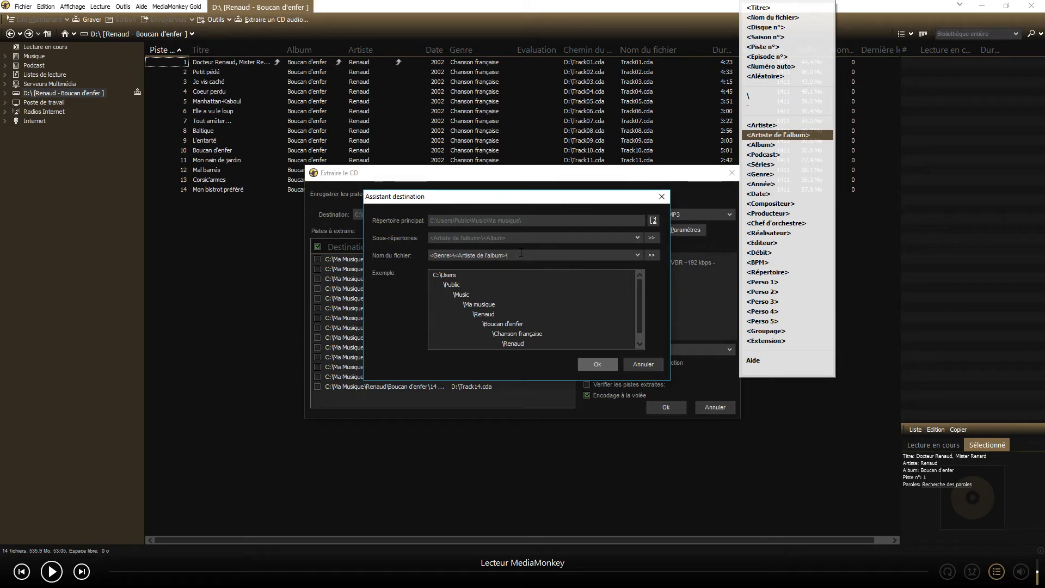
pyautogui.click(761, 145)
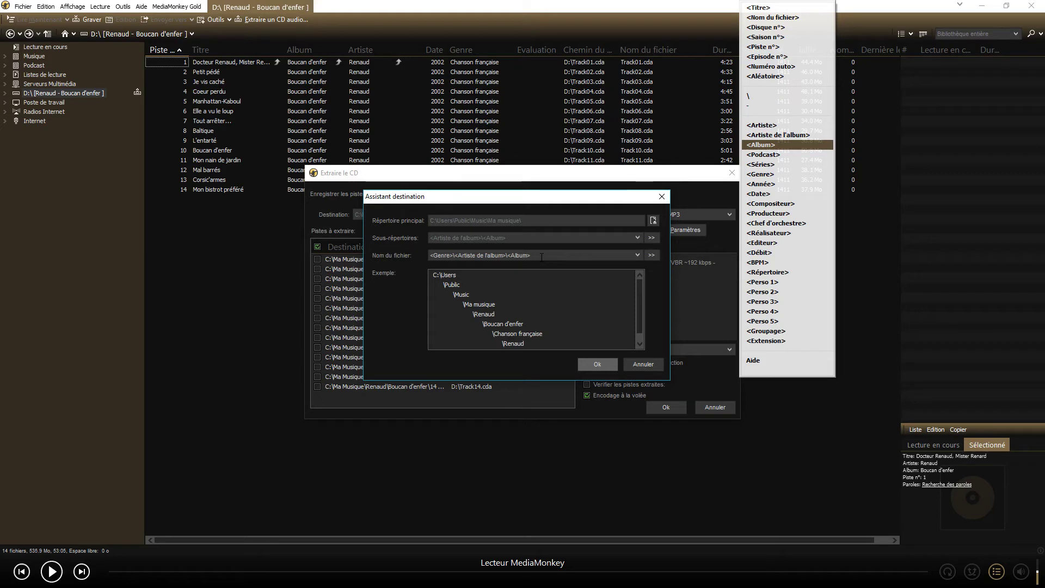
pyautogui.write('(')
pyautogui.click(767, 184)
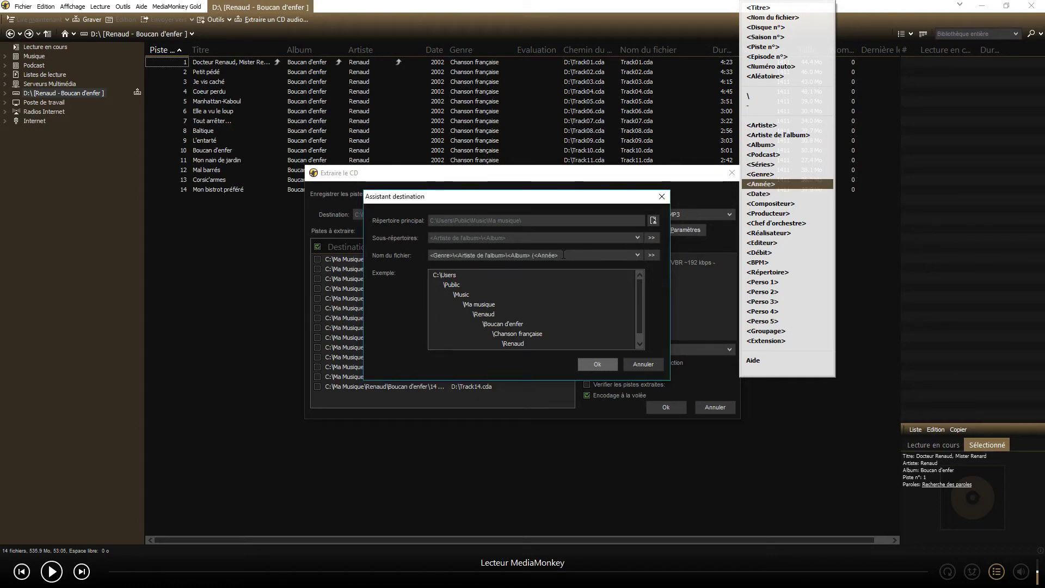
pyautogui.write(')\\')
# - Move the whole pattern out of the file name and into the subdirectories setting, replacing the existing subdirectory pattern
pyautogui.hotkey('ctrl', 'a')
pyautogui.hotkey('ctrl', 'c')
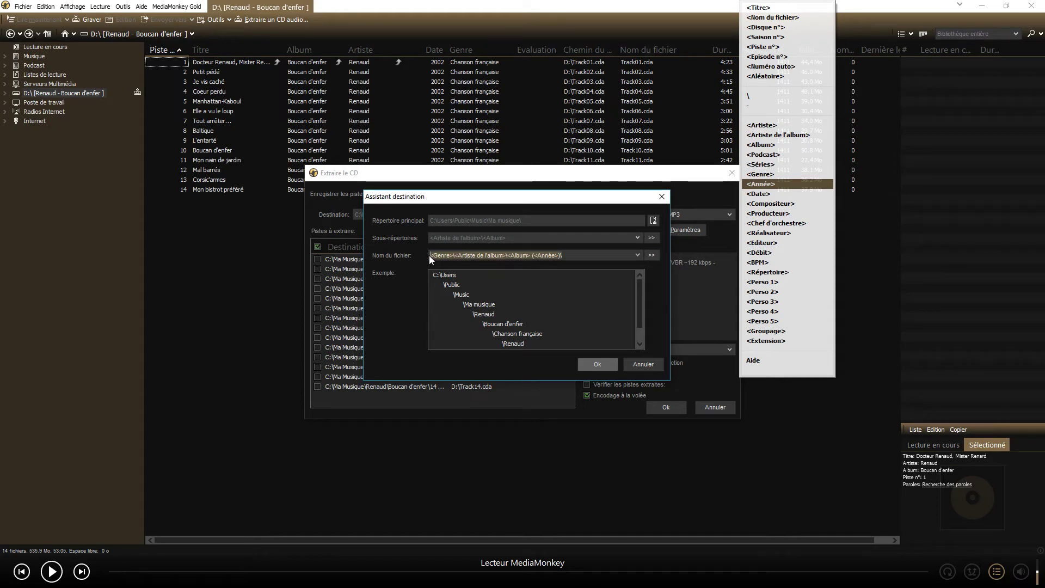
pyautogui.press('BackSpace')
pyautogui.click(529, 238)
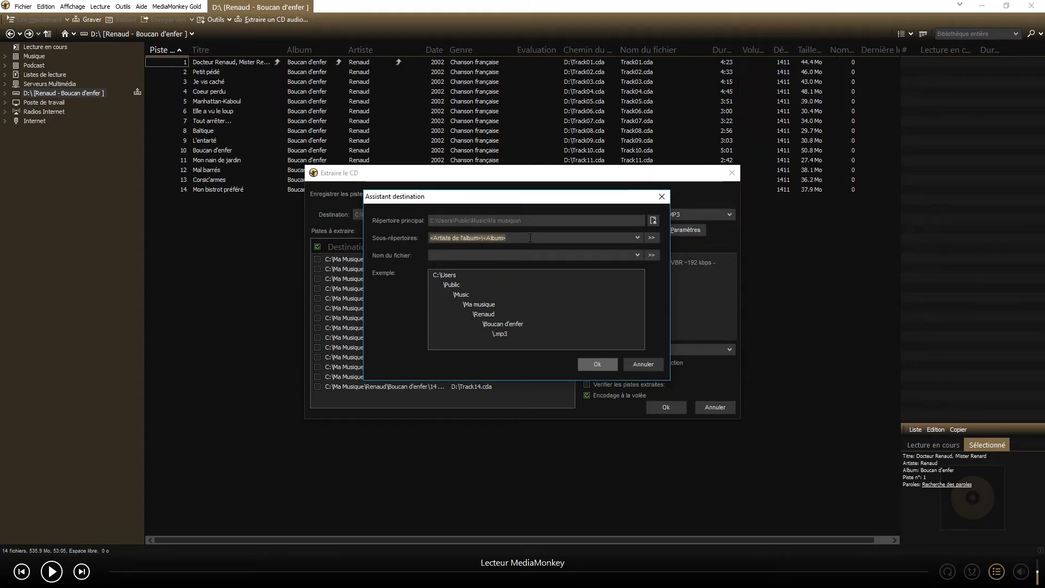
pyautogui.hotkey('ctrl', 'v')
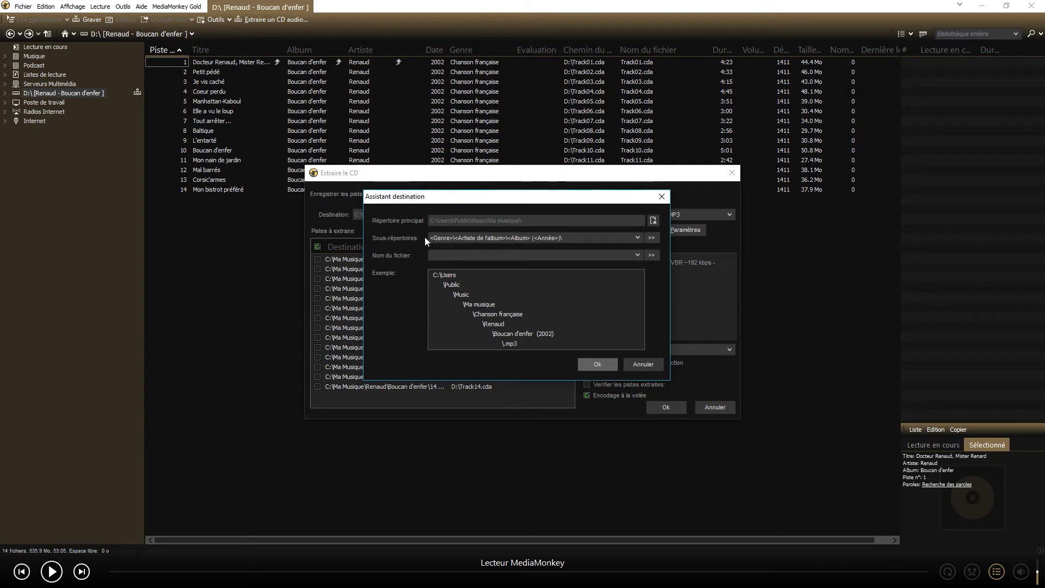
# - Set the file name pattern to the two-digit track number tag <Piste n°:2>
pyautogui.click(463, 256)
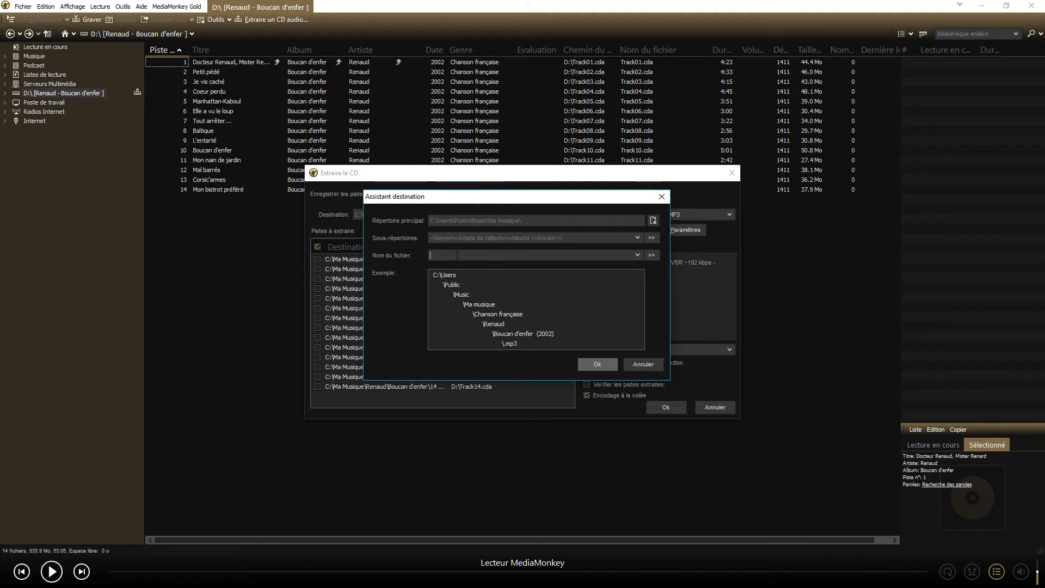
pyautogui.click(653, 256)
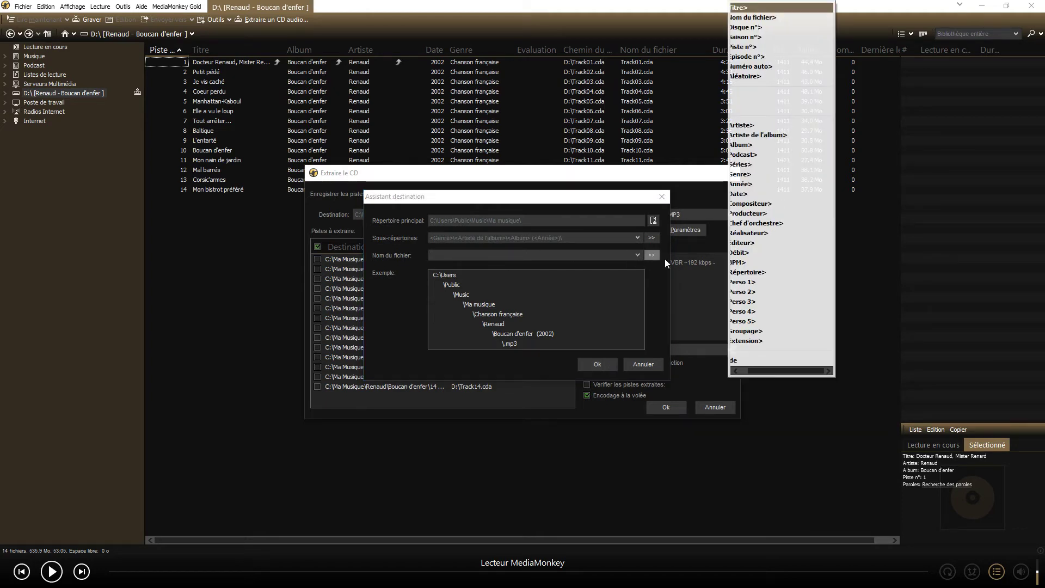
pyautogui.moveTo(755, 370); pyautogui.dragTo(746, 370)
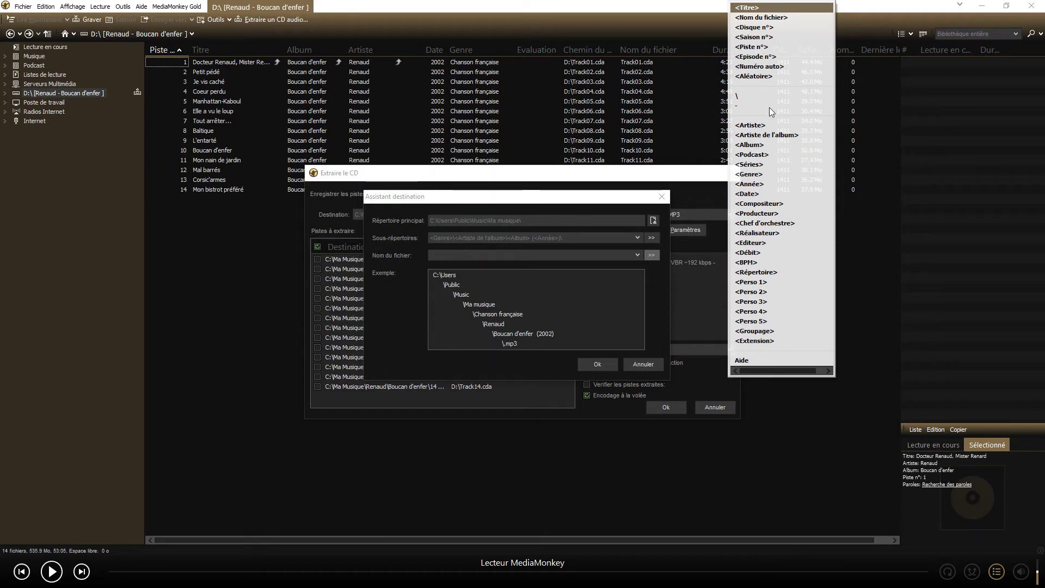
pyautogui.click(444, 256)
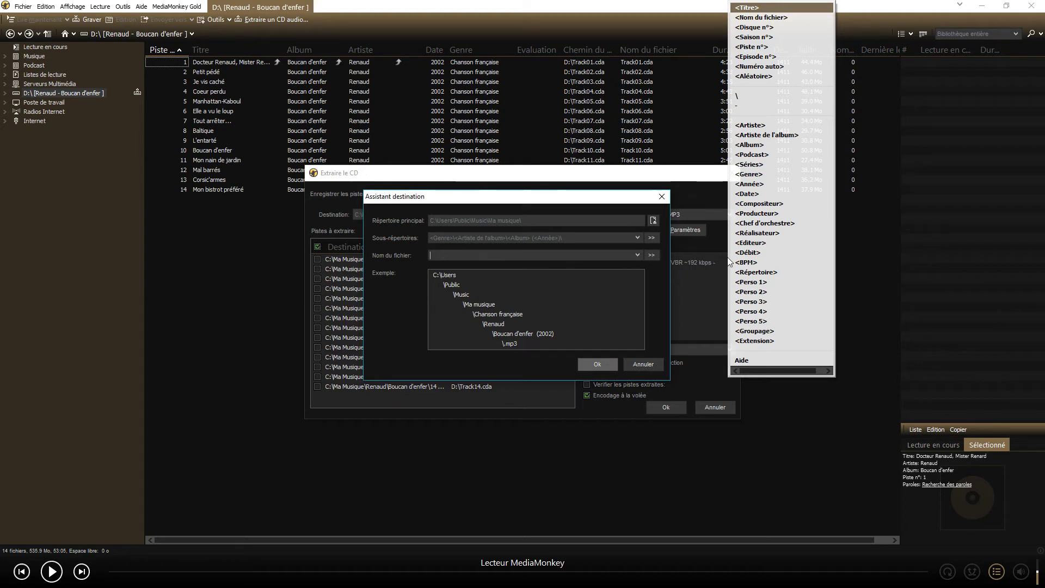
pyautogui.click(754, 47)
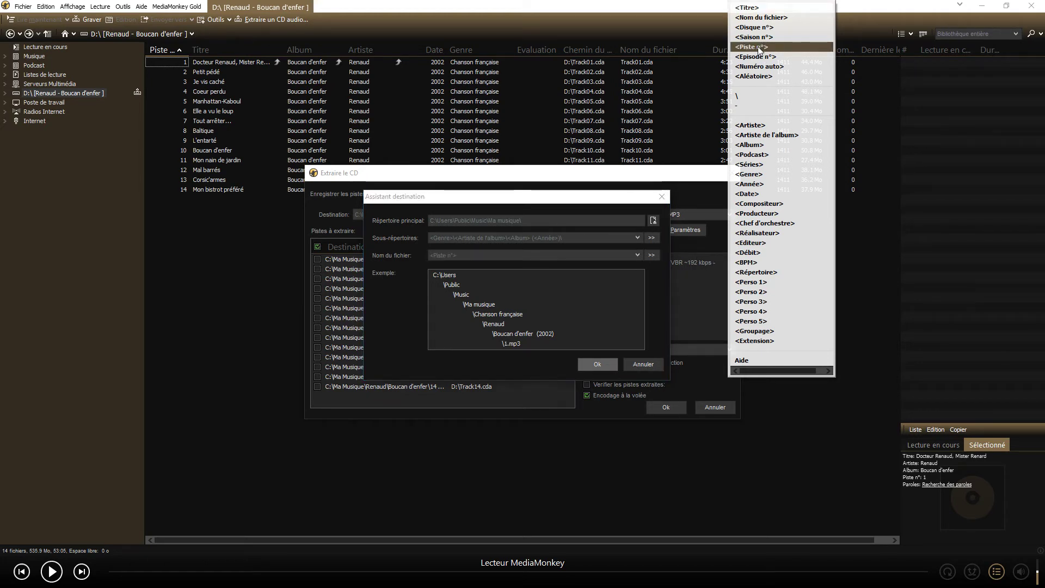
pyautogui.click(455, 255)
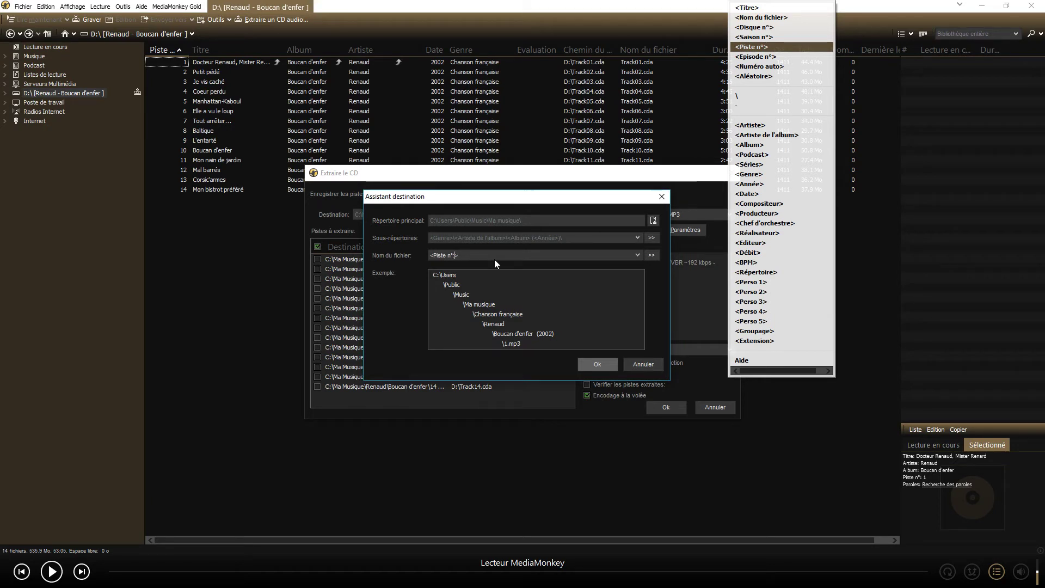
pyautogui.write(':2')
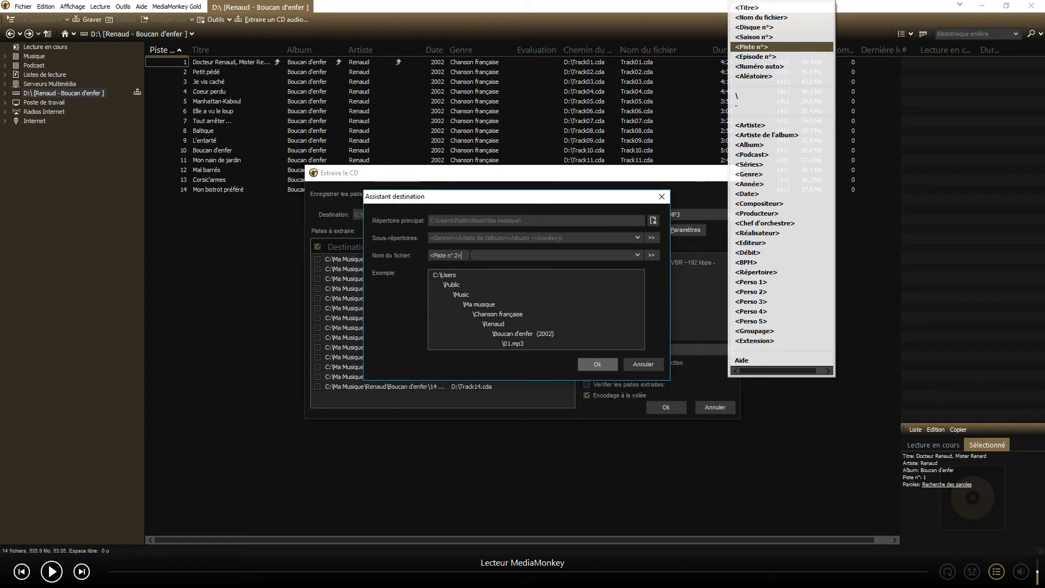
# - Add a period, a space and the <Titre> tag after the track number in the file name pattern
pyautogui.write('.')
pyautogui.click(754, 8)
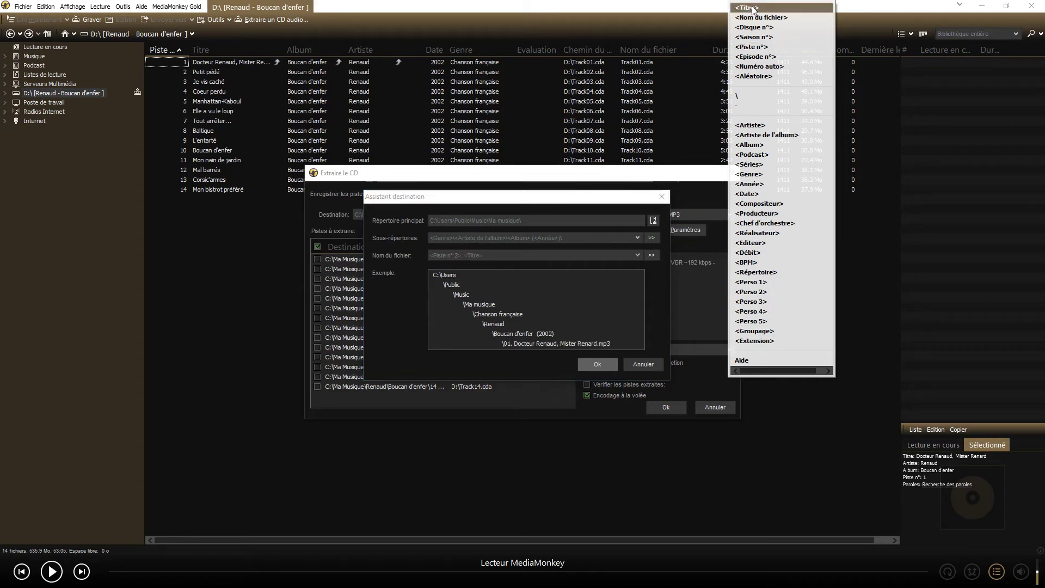
pyautogui.click(507, 256)
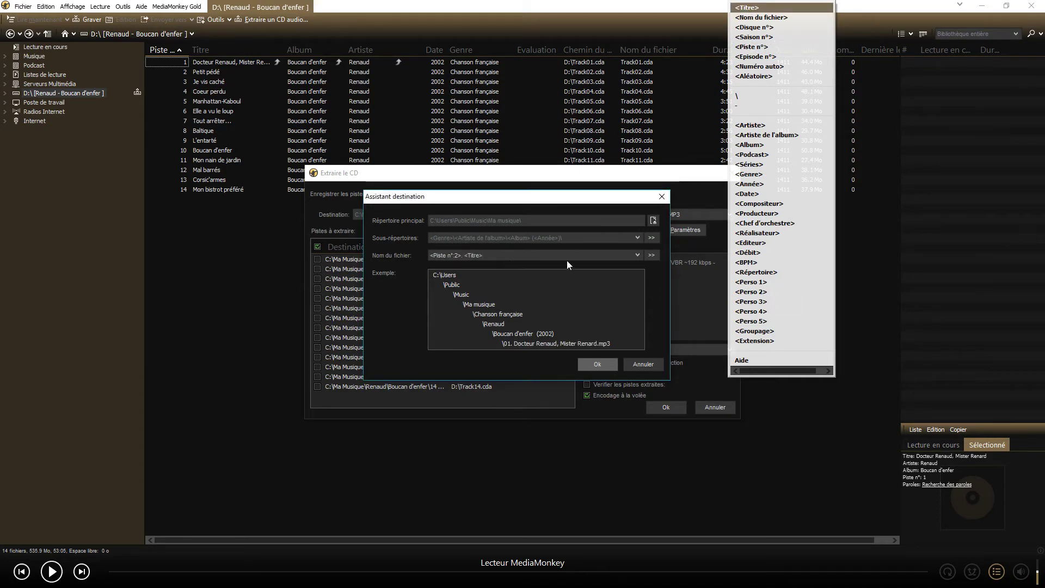
pyautogui.click(429, 238)
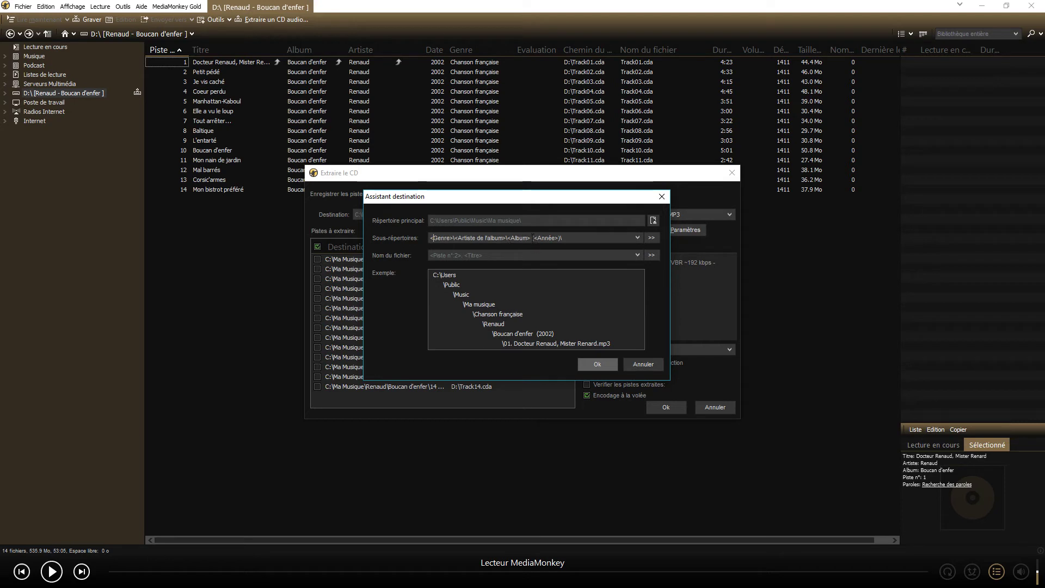
pyautogui.click(450, 255)
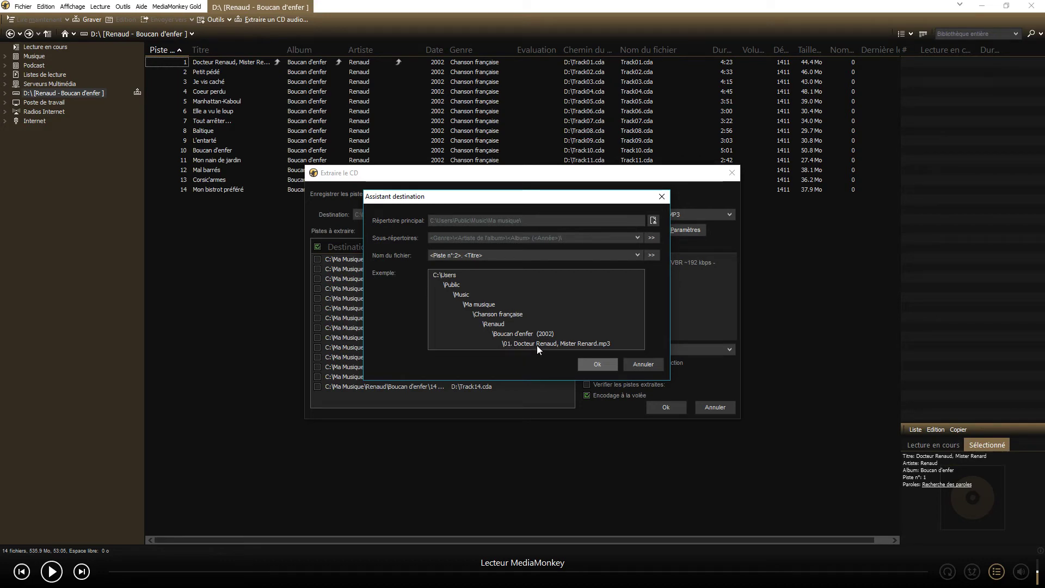
# - Apply the destination folder, subdirectory and file name patterns to the CD extraction
pyautogui.click(597, 364)
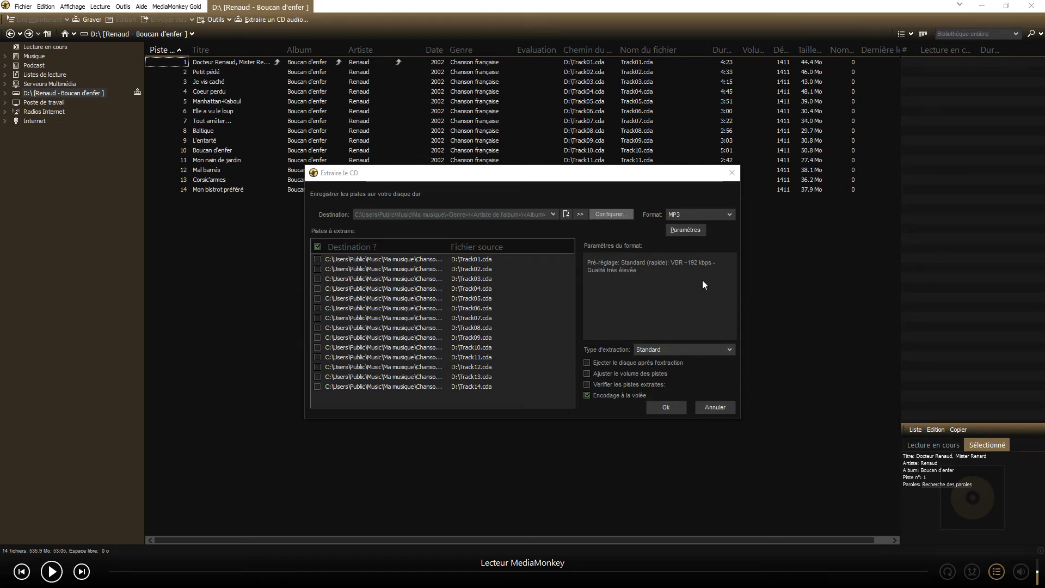
# - Try the WAV and FLAC output formats for the extraction and go back to MP3
pyautogui.click(729, 214)
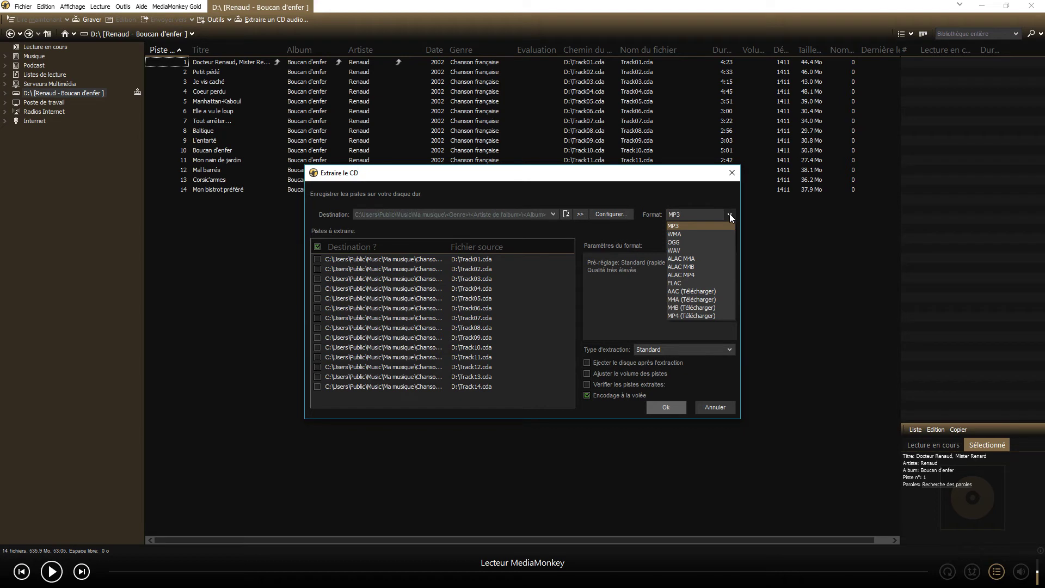
pyautogui.click(675, 250)
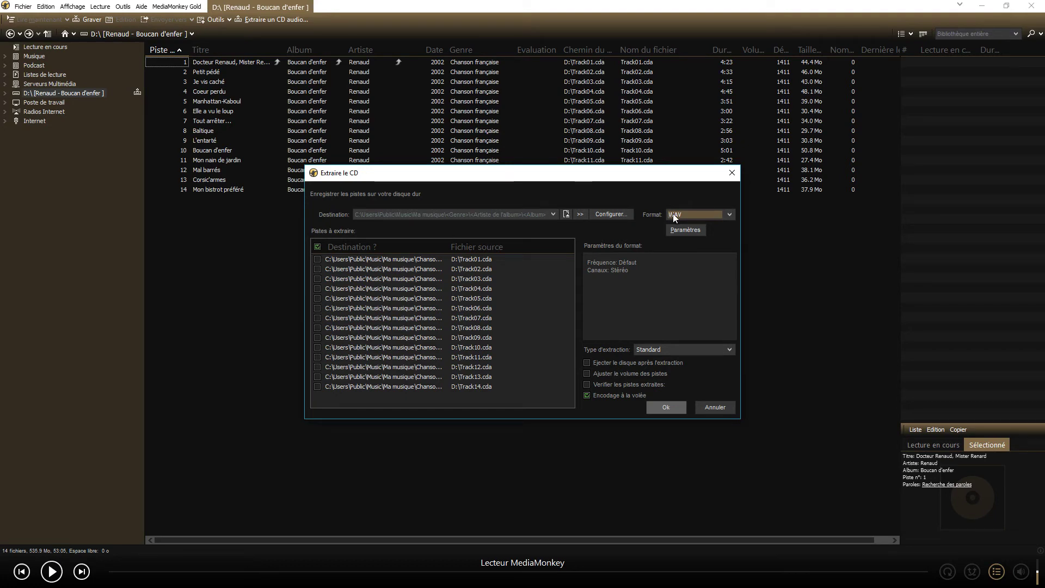
pyautogui.click(729, 215)
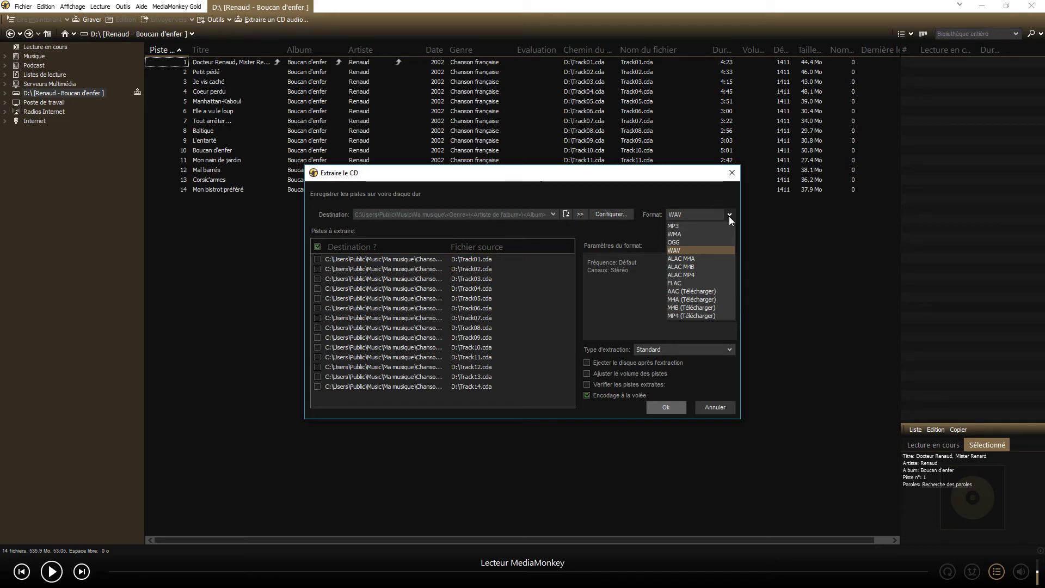
pyautogui.click(677, 283)
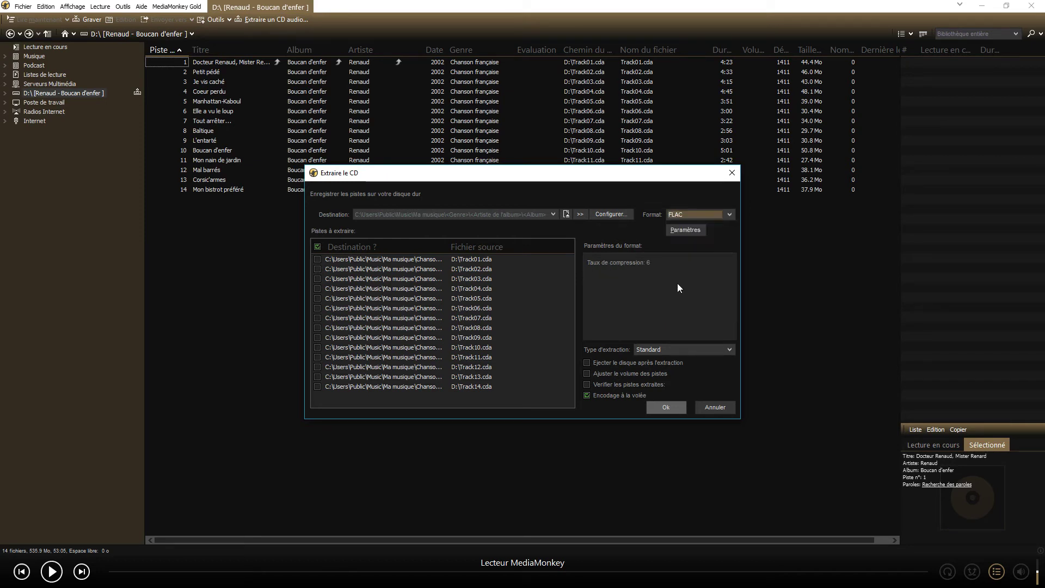
pyautogui.click(729, 214)
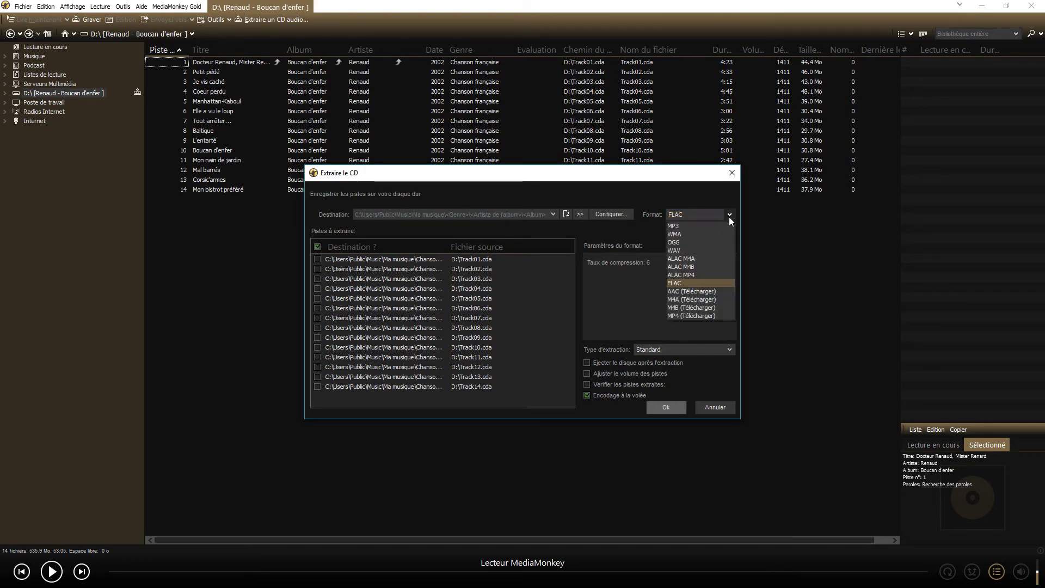
pyautogui.click(677, 226)
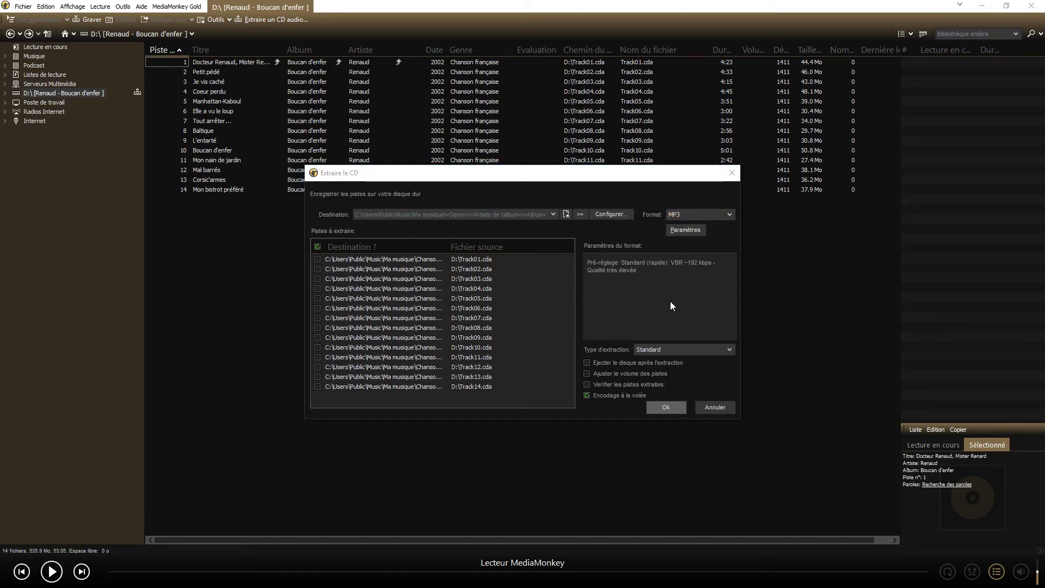
# - Open the MP3 format settings and choose the preset Démentiel: CBR ~320 kbps - La meilleure qualité
pyautogui.click(692, 230)
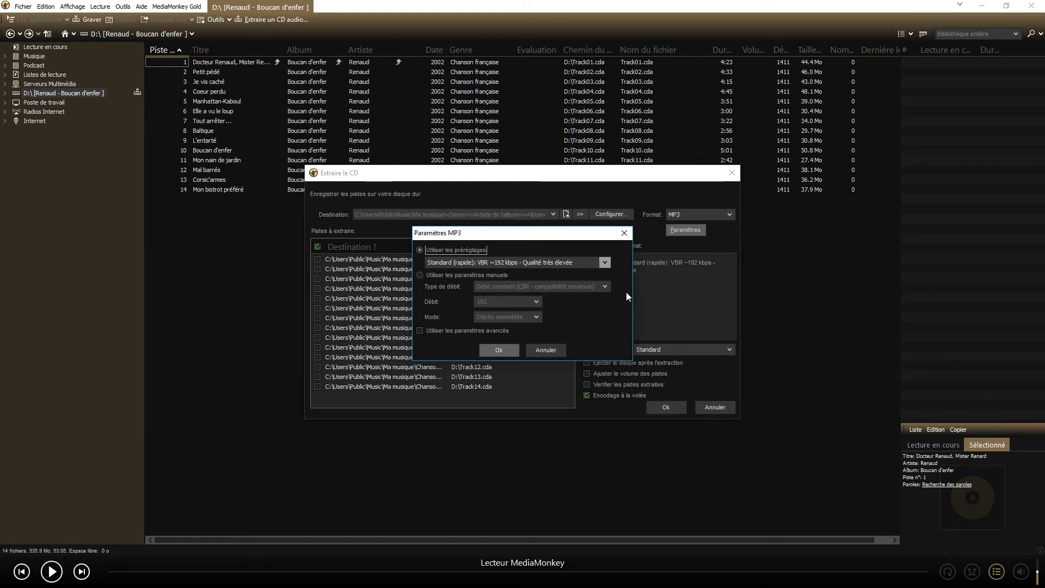
pyautogui.click(605, 262)
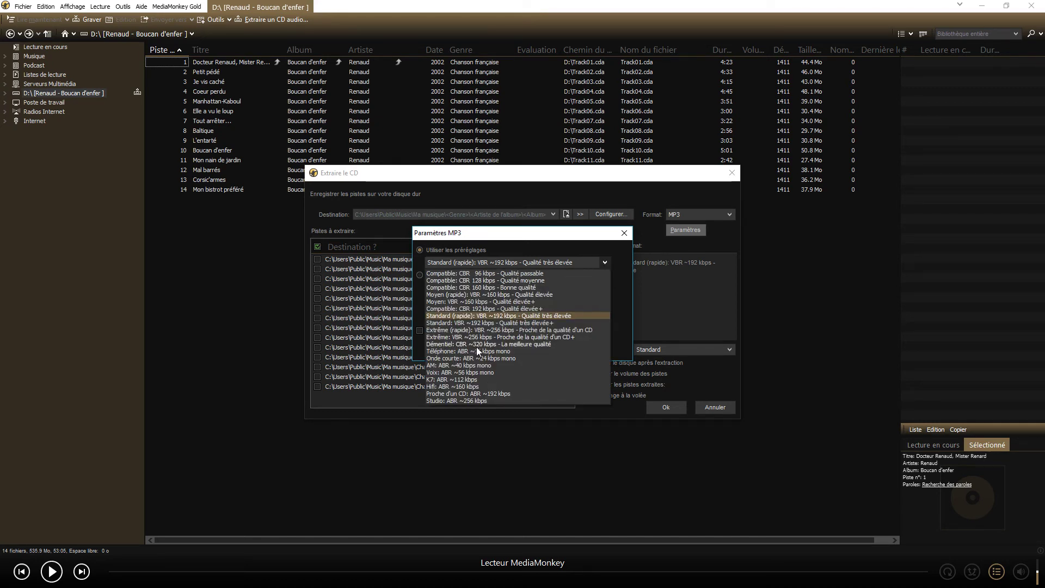
pyautogui.click(458, 344)
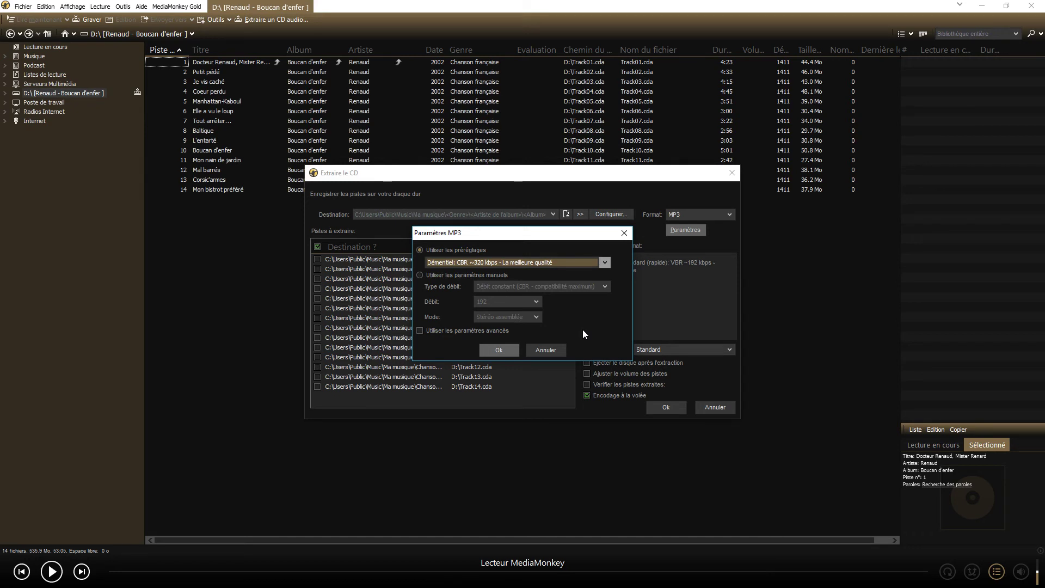
# - Use manual MP3 settings with variable bit rate (VBR) and V0 (~245 kbps) quality, and apply them
pyautogui.click(419, 275)
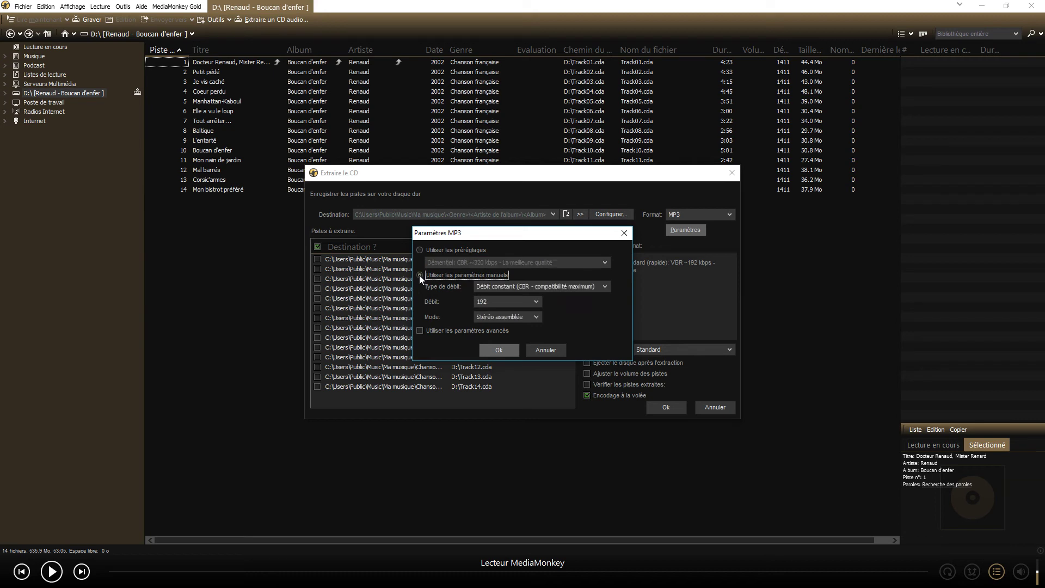
pyautogui.click(605, 286)
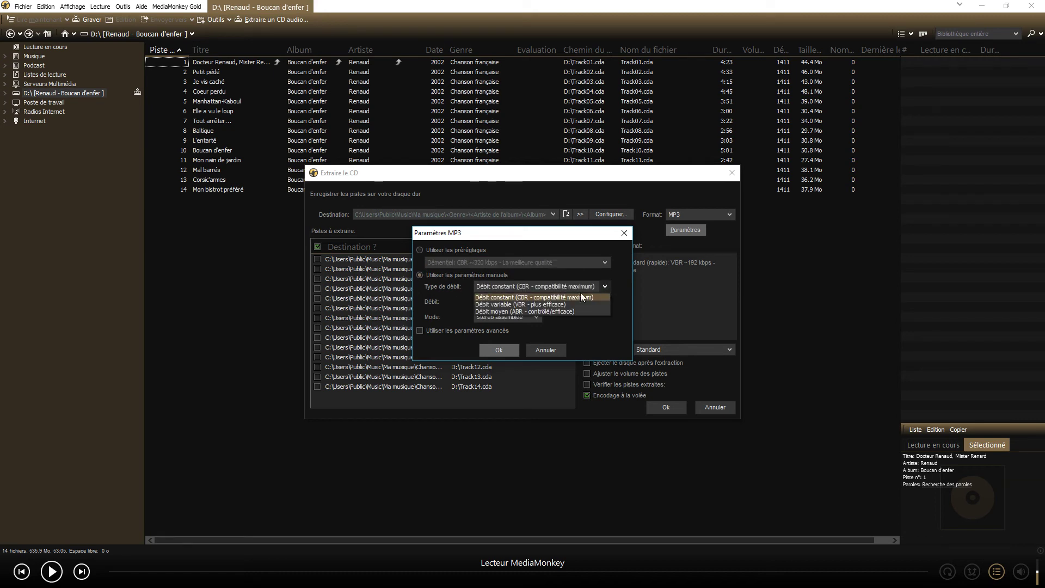
pyautogui.click(501, 305)
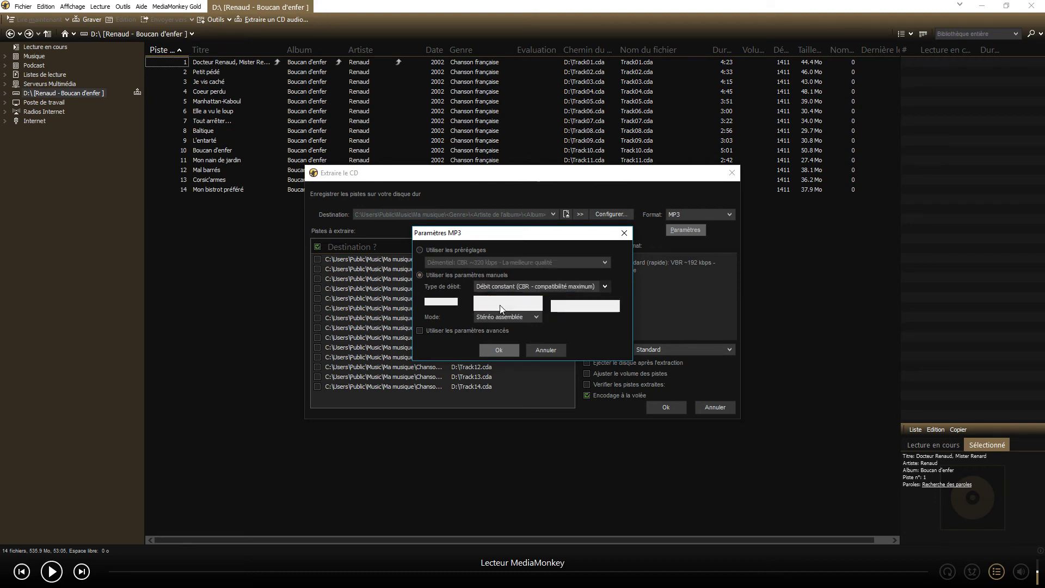
pyautogui.click(536, 302)
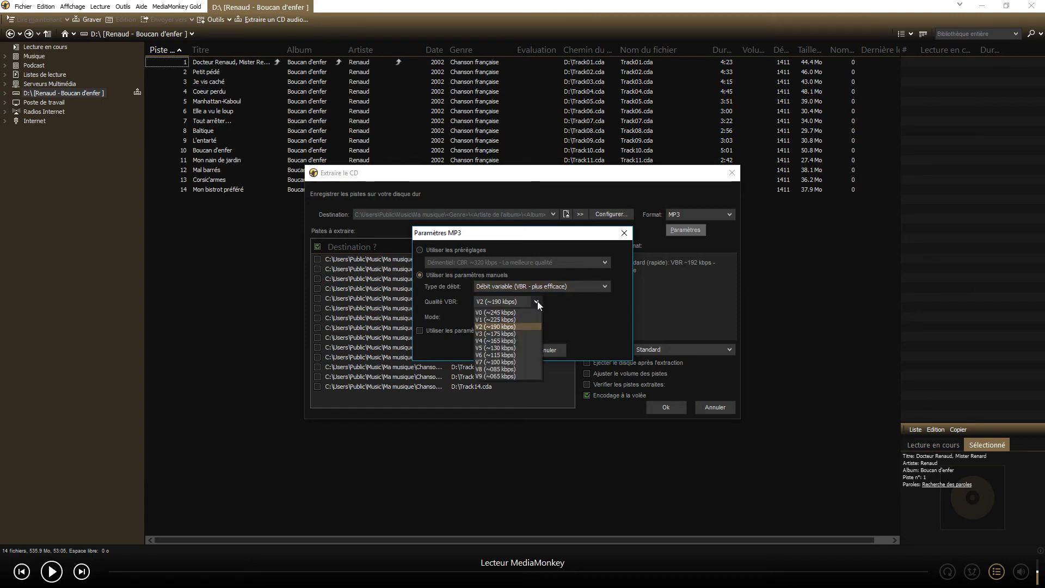
pyautogui.click(486, 312)
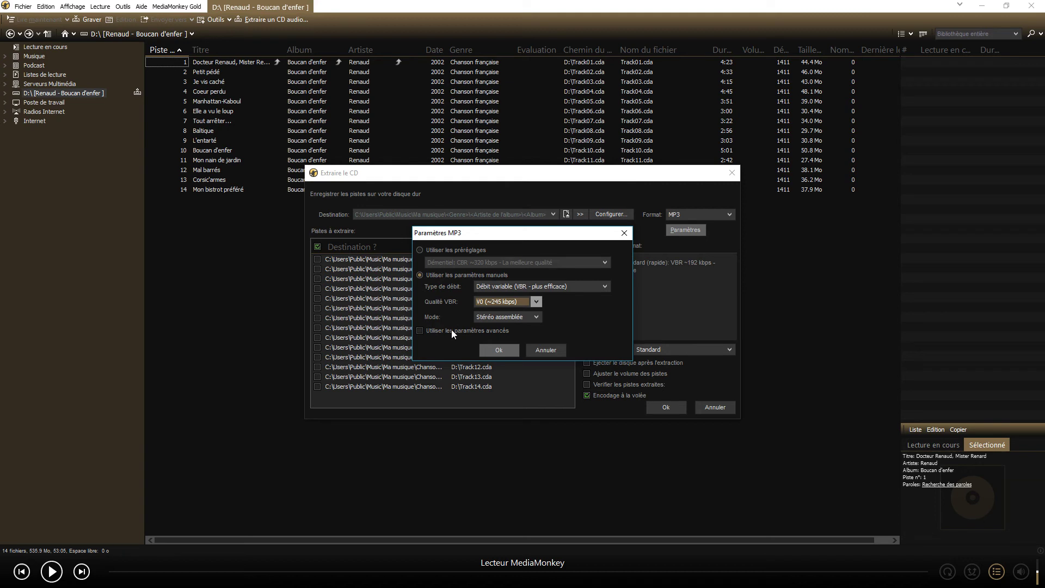
pyautogui.click(497, 351)
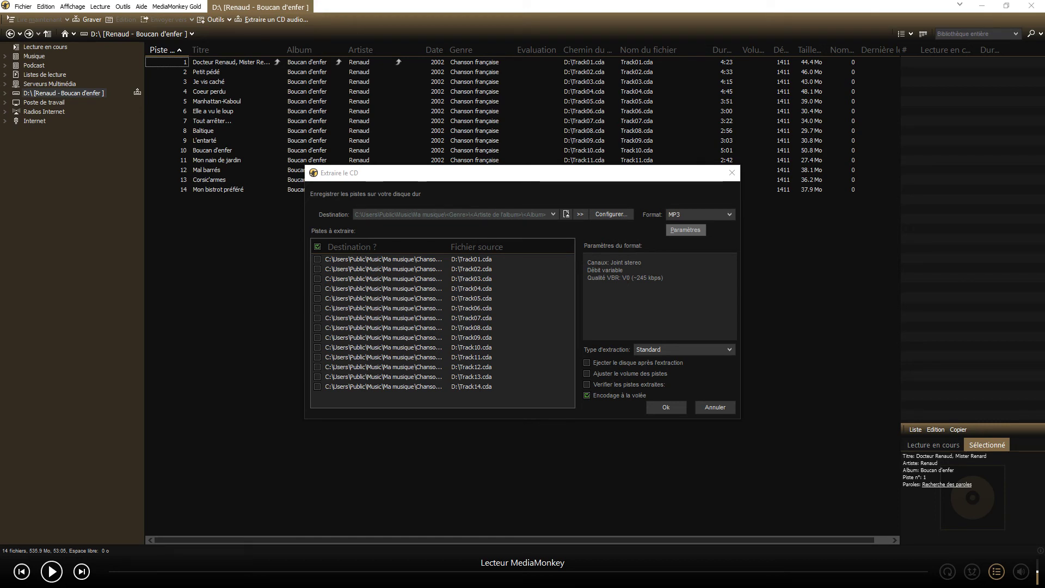
# - Select all the CD tracks for extraction
pyautogui.click(317, 260)
pyautogui.click(316, 269)
pyautogui.click(318, 279)
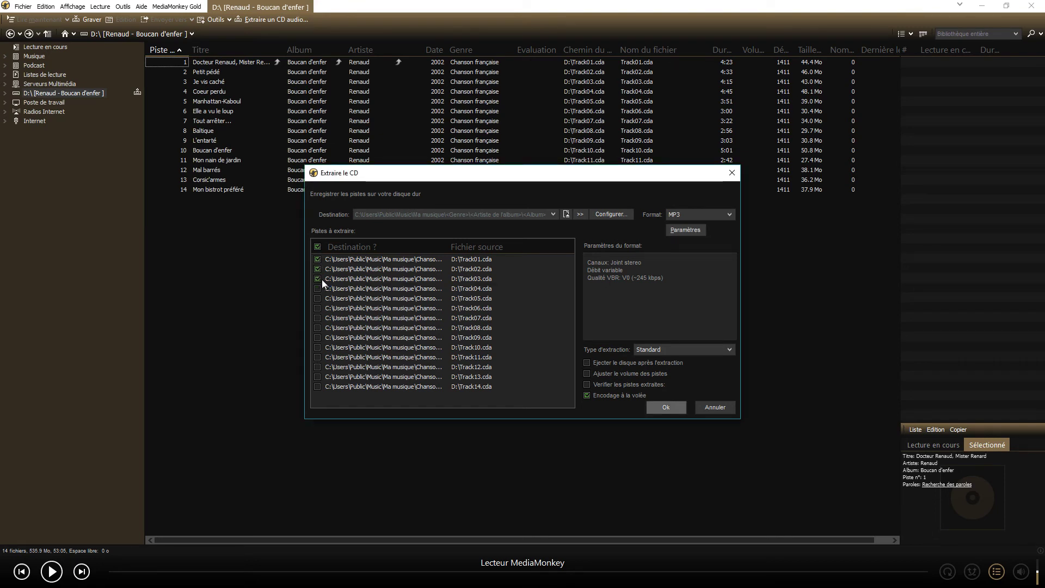
pyautogui.click(317, 246)
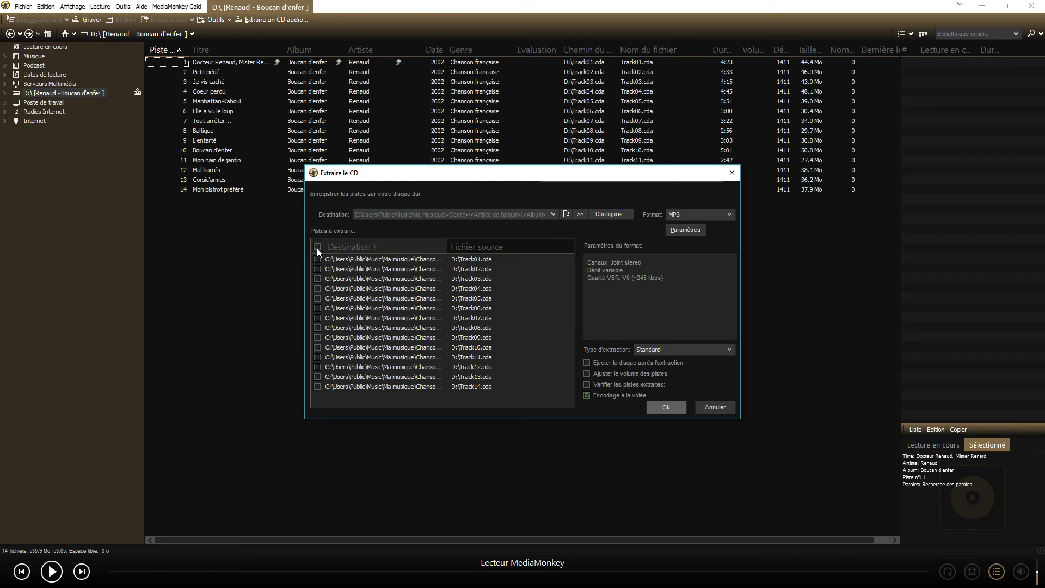
pyautogui.click(317, 246)
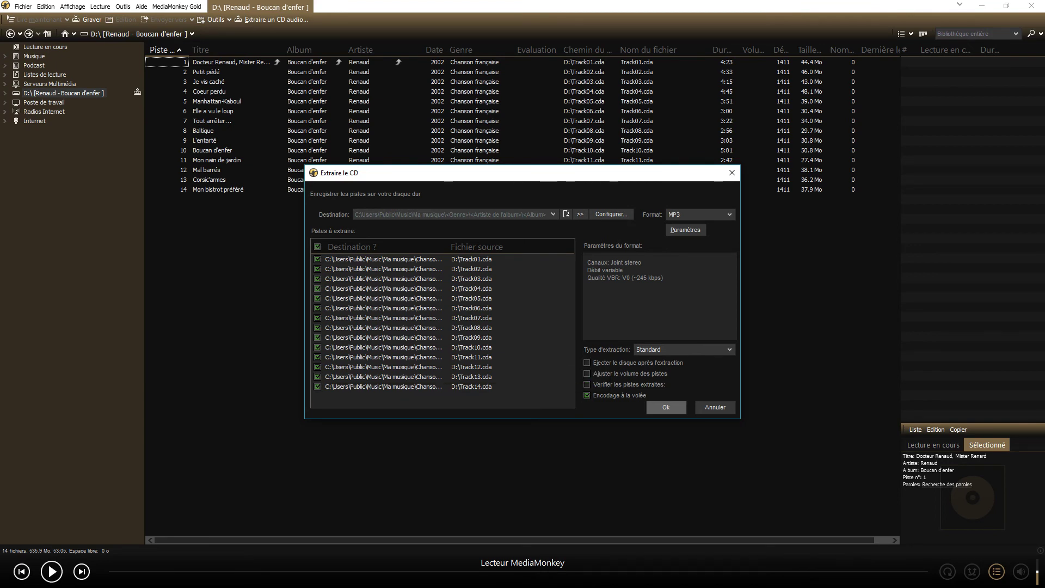
# - Enable the track volume adjustment option (Ajuster le volume des pistes) and start extracting the CD
pyautogui.click(586, 373)
pyautogui.click(666, 408)
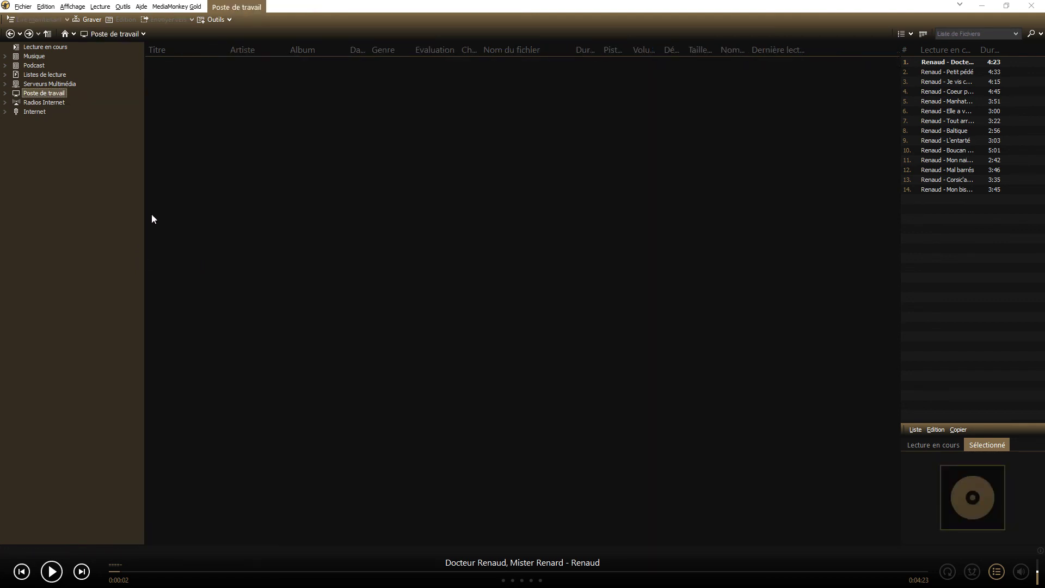
# - Show the Musique library with the extracted tracks and widen its title column
pyautogui.click(34, 57)
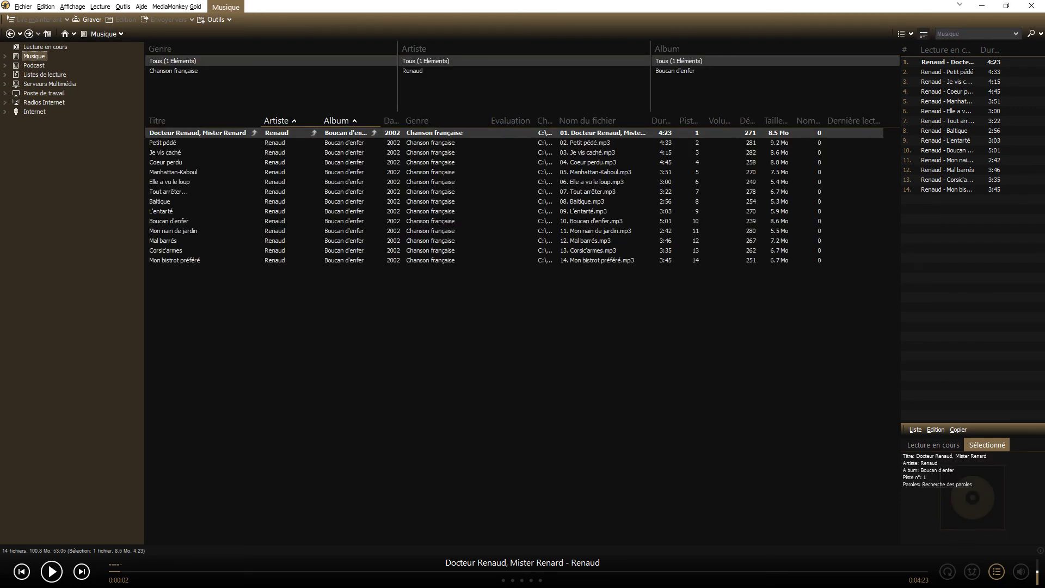
pyautogui.moveTo(262, 120); pyautogui.dragTo(287, 120)
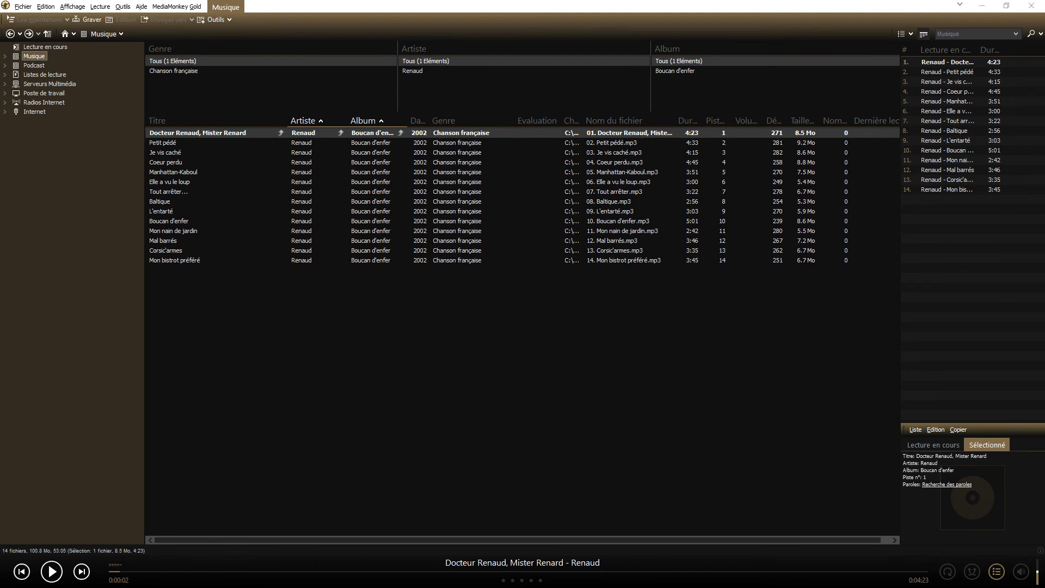
# - Browse the music library by album to Boucan d'enfer (Renaud), play its first track briefly and pause it
pyautogui.click(5, 57)
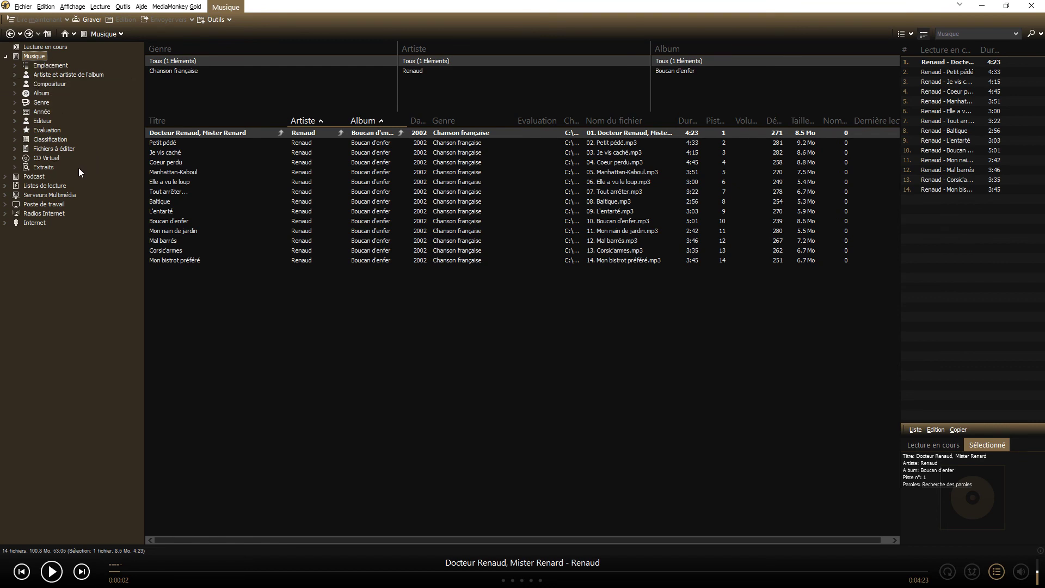
pyautogui.click(40, 93)
pyautogui.click(15, 93)
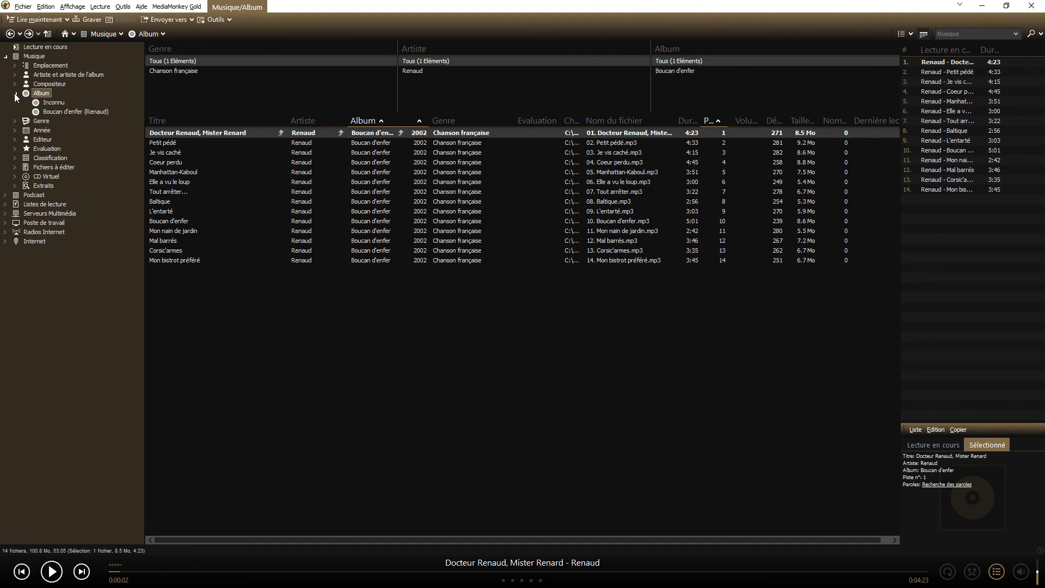
pyautogui.click(56, 112)
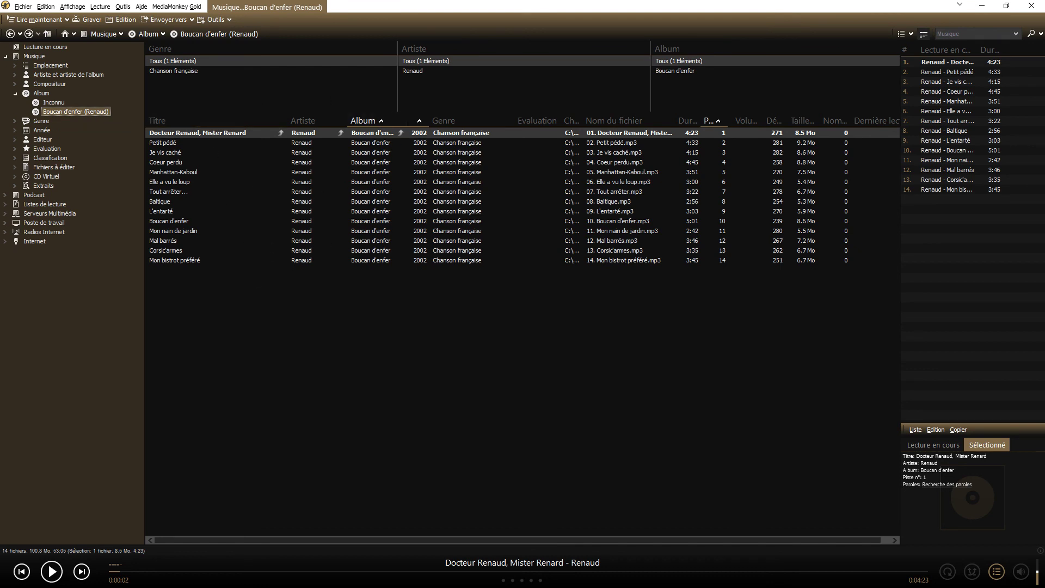
pyautogui.doubleClick(193, 135)
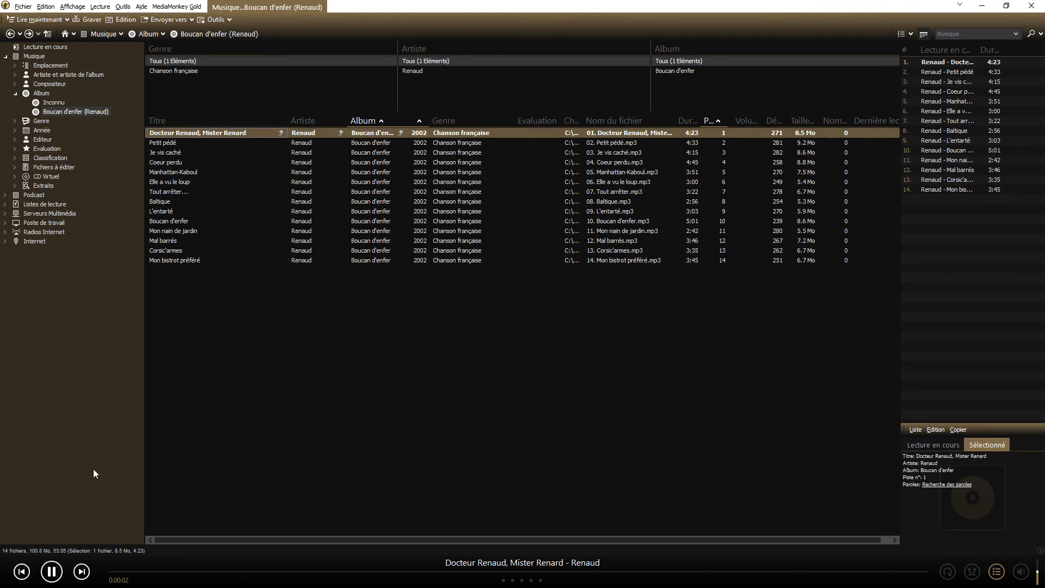
pyautogui.click(52, 570)
# - Switch to File Explorer and open the Ma musique folder inside Musique publique
pyautogui.moveTo(0, 10); pyautogui.dragTo(483, 110)
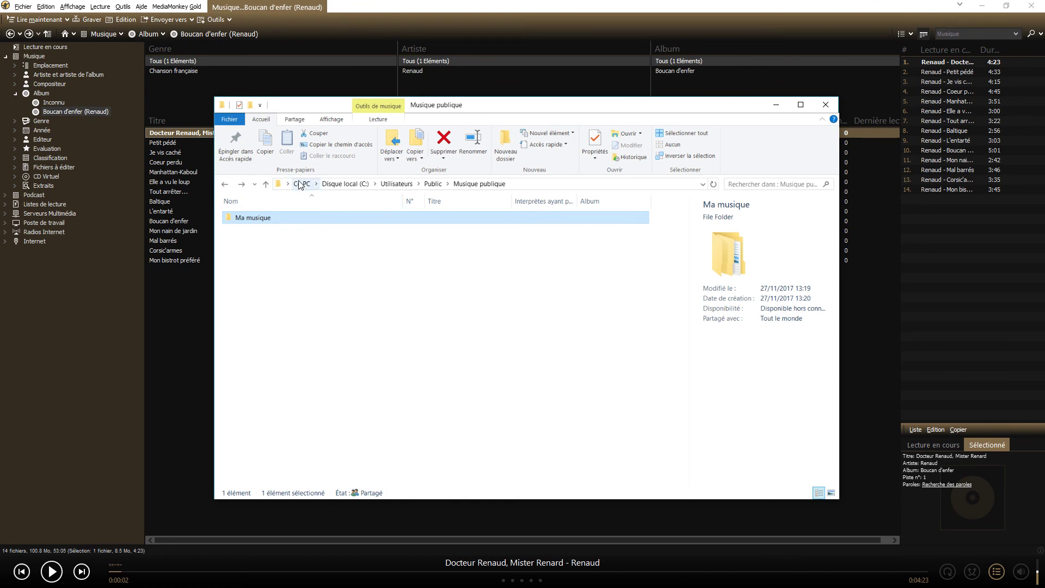
pyautogui.click(367, 188)
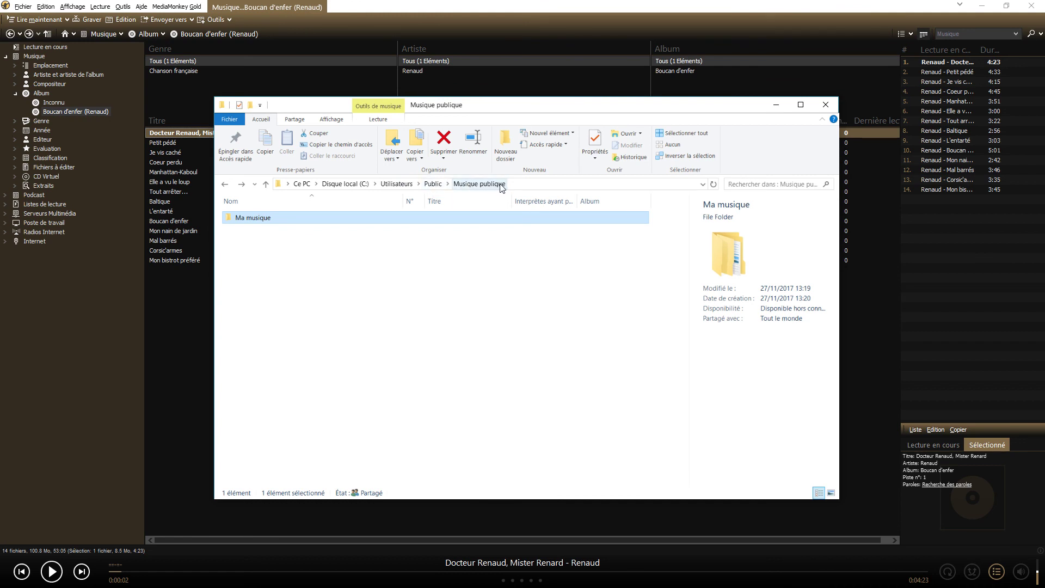
pyautogui.doubleClick(269, 218)
pyautogui.moveTo(492, 107); pyautogui.dragTo(387, 109)
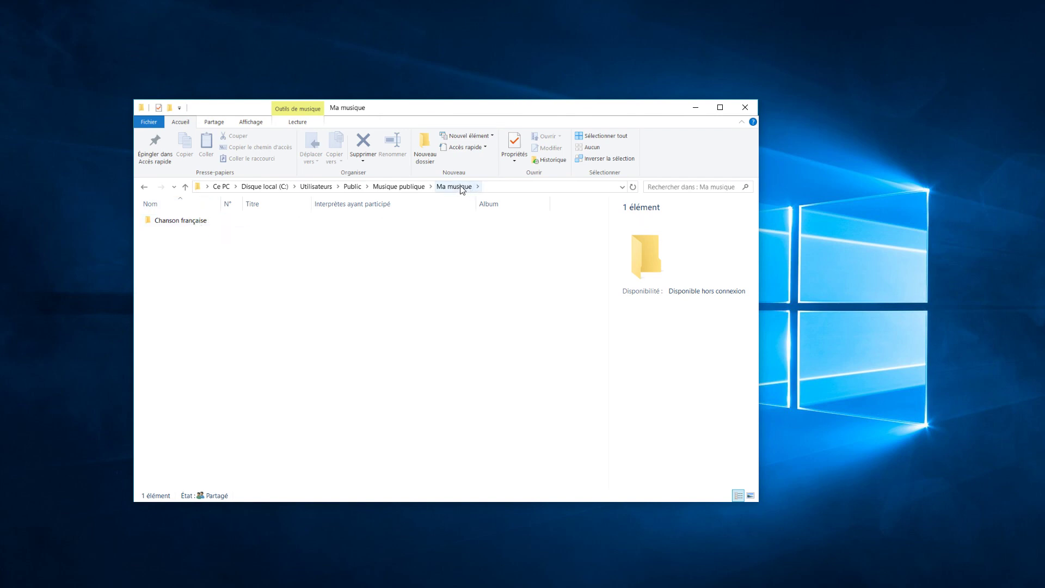
# - Open the subfolders Chanson française, Renaud and Boucan d'enfer (2002) to check the extracted MP3 files
pyautogui.doubleClick(186, 225)
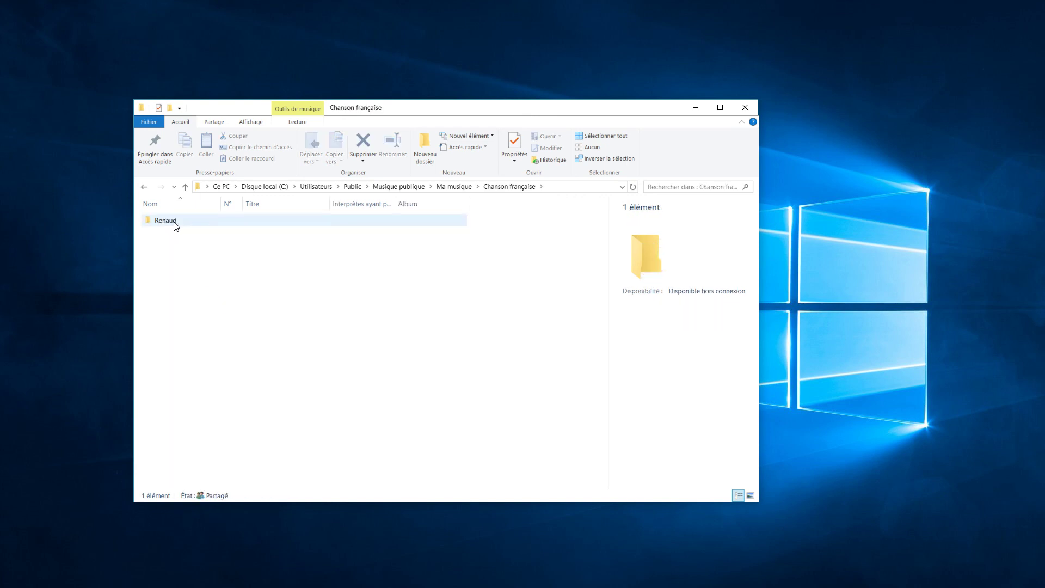
pyautogui.doubleClick(174, 224)
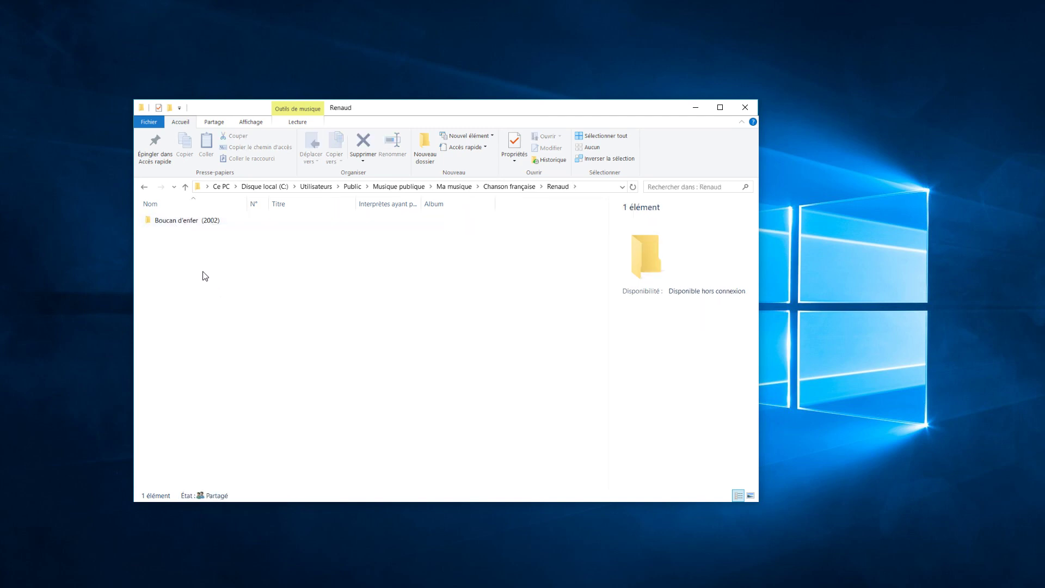
pyautogui.click(172, 225)
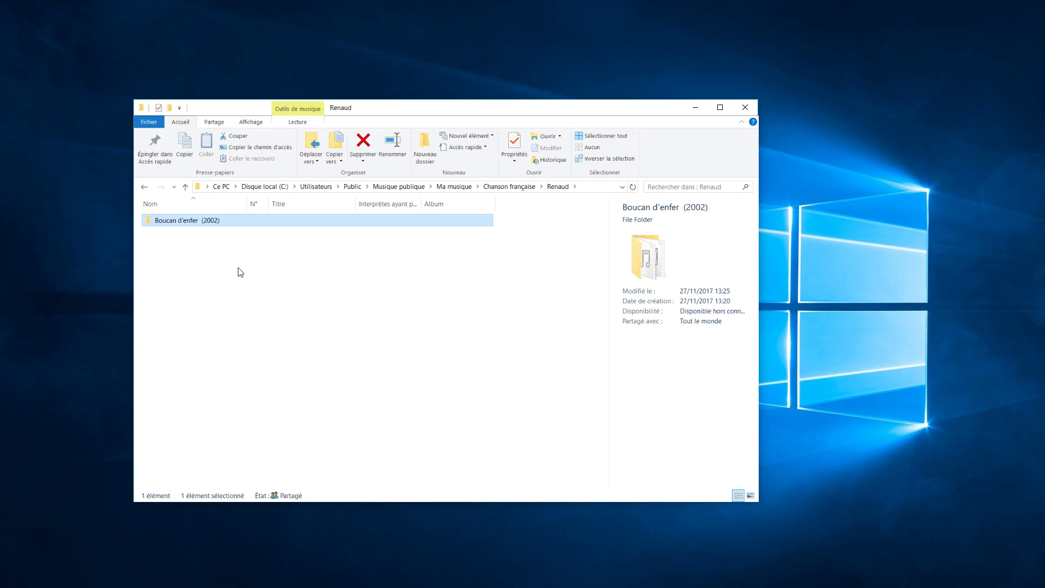
pyautogui.doubleClick(195, 226)
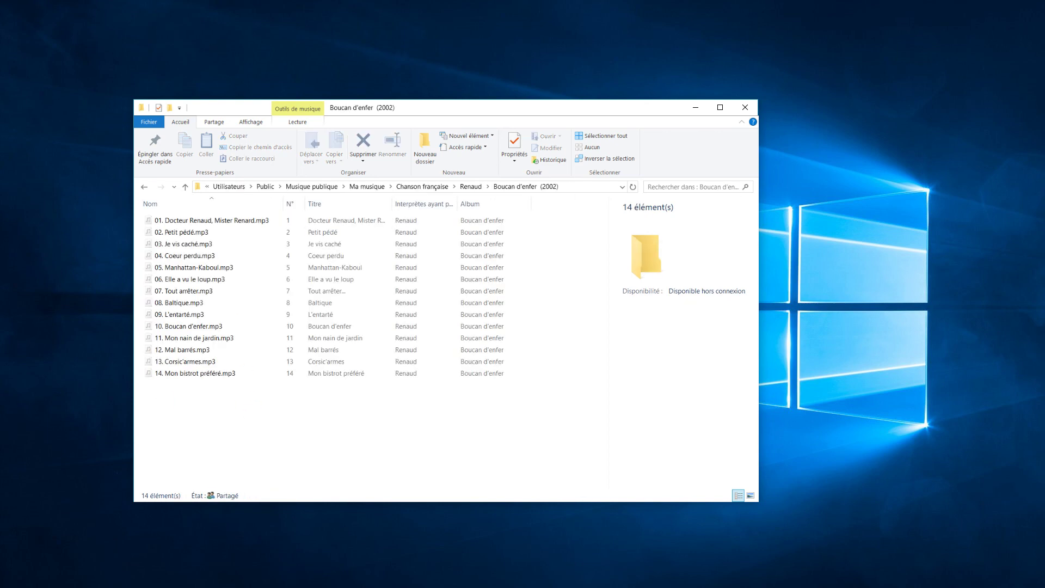